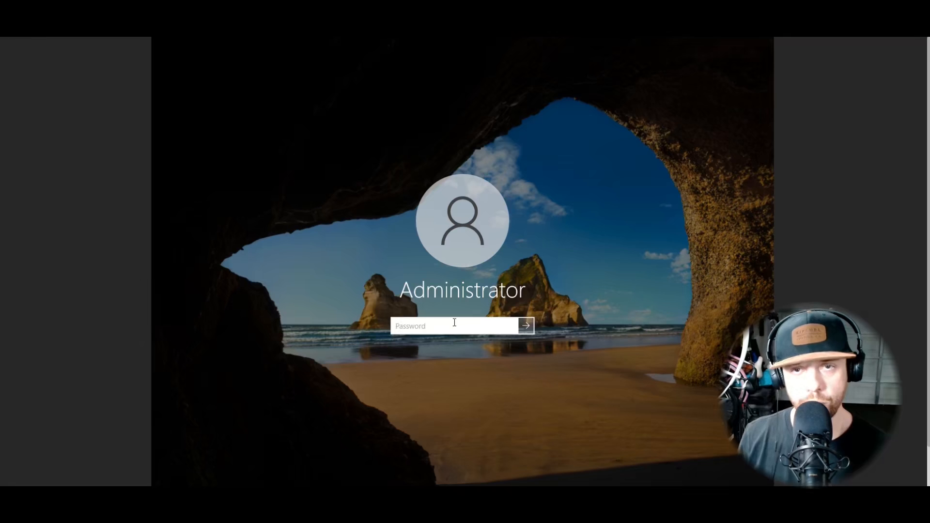
Step: Sign in to the server by entering the Administrator account password, and close Server Manager along with its Windows Admin Center notice
text(•••••)
key(Return)
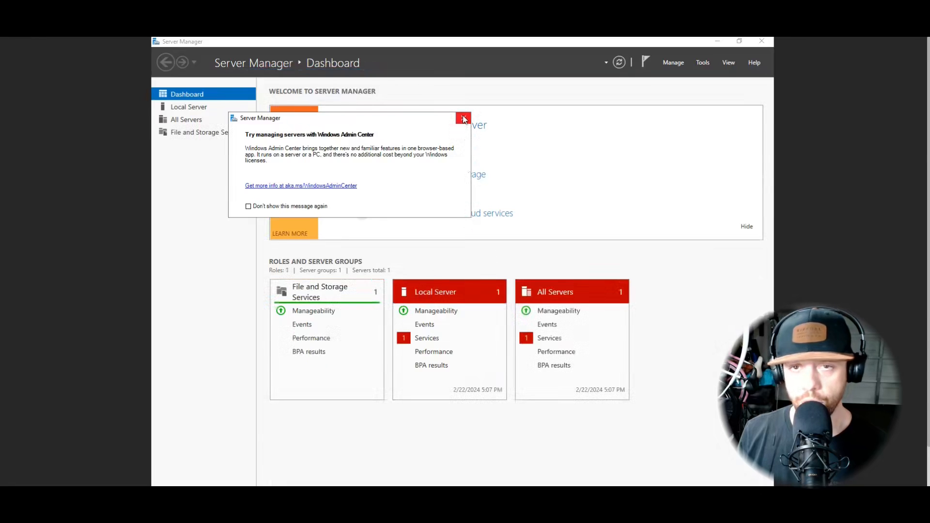
click(463, 119)
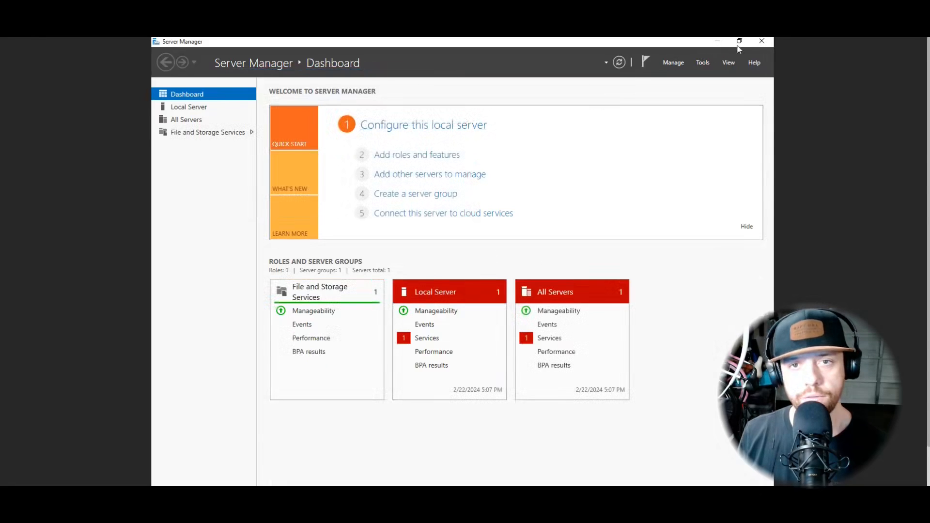
click(762, 41)
Step: Examine the server's disks and volumes in Disk Management within Computer Management, and close it when done
click(201, 478)
text(comp)
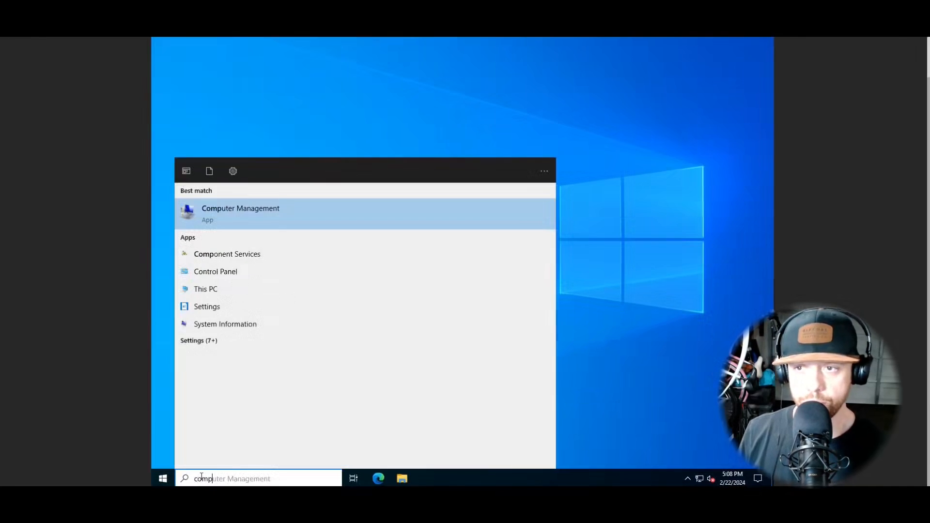
key(Return)
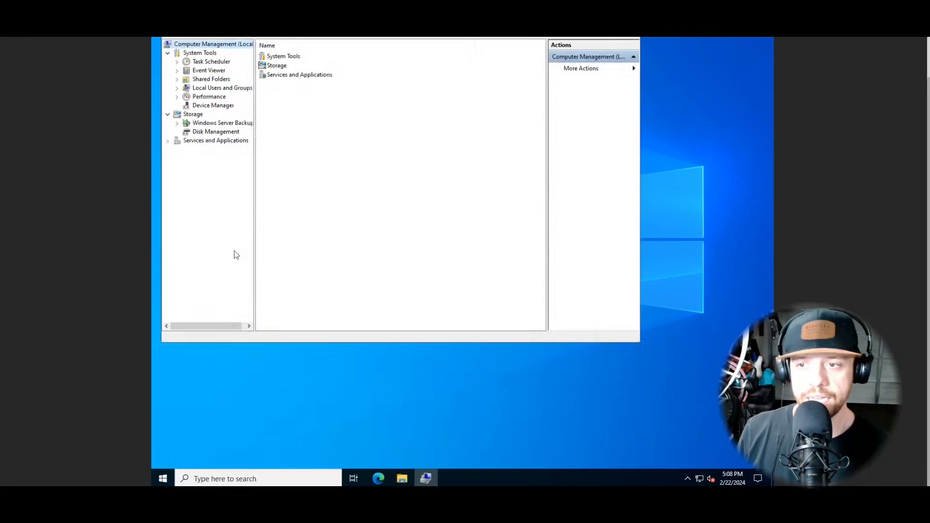
click(233, 132)
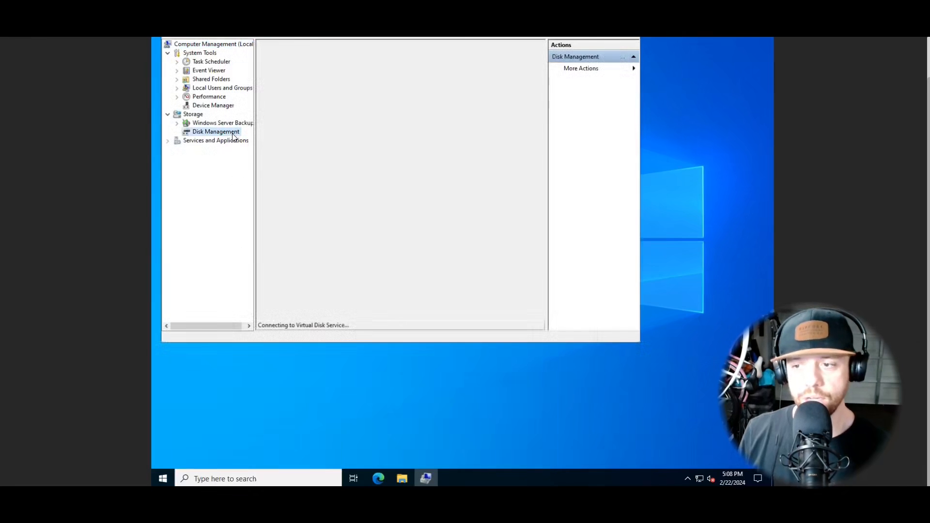
drag(927, 97, 927, 68)
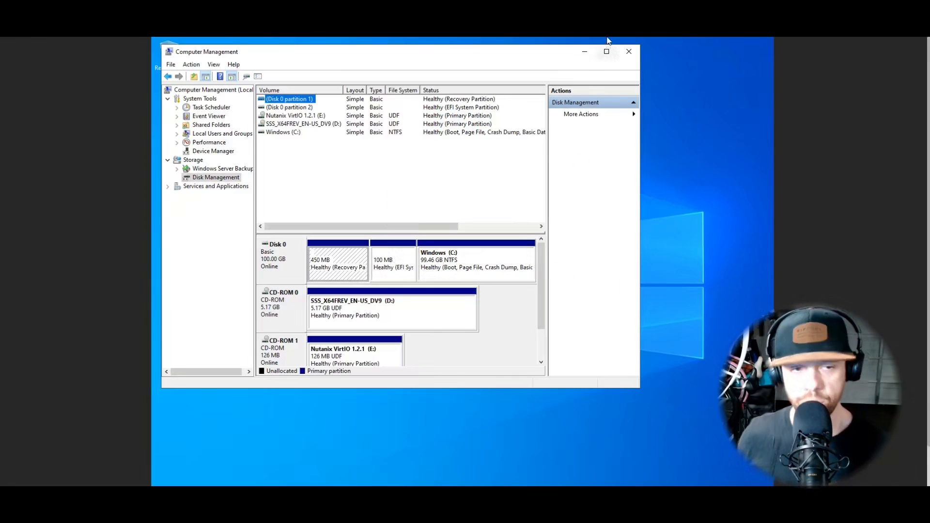
click(628, 51)
Step: Enable Remote Desktop in Windows Settings, confirm the change, and close Settings
click(260, 475)
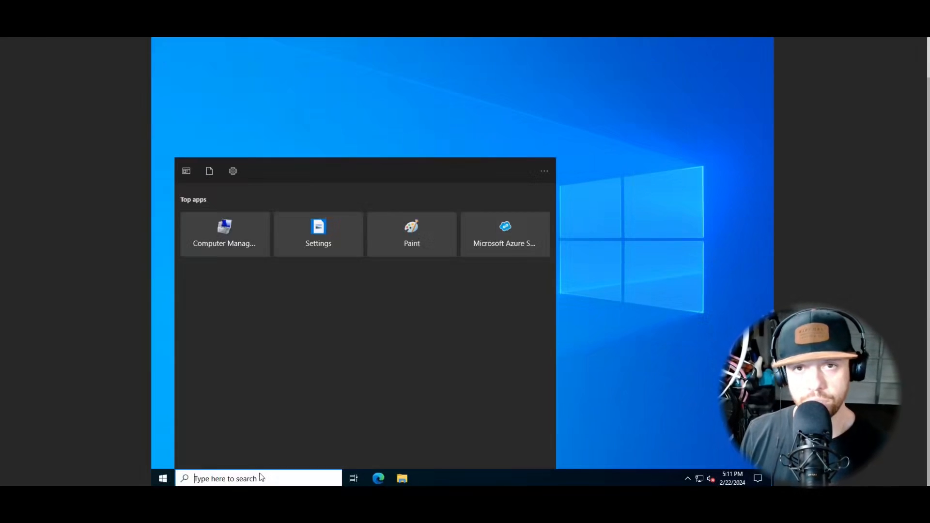
text(set)
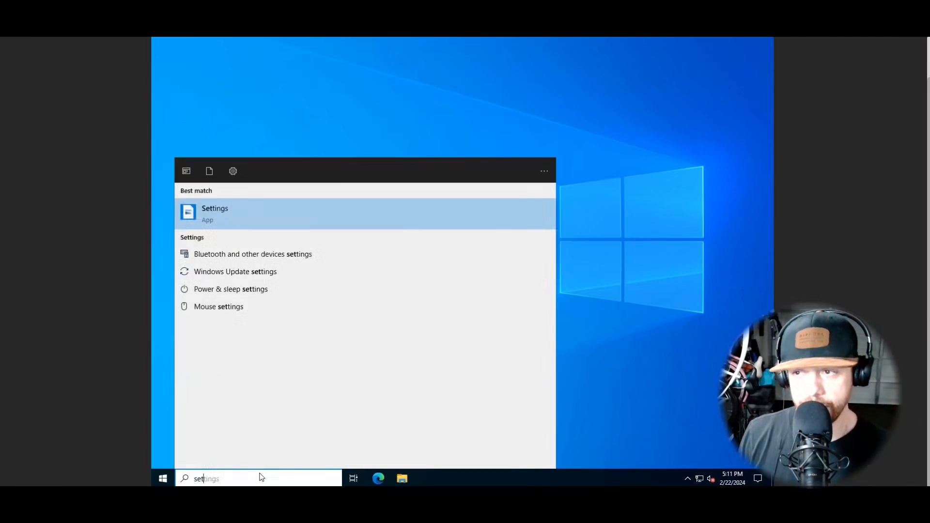
key(Return)
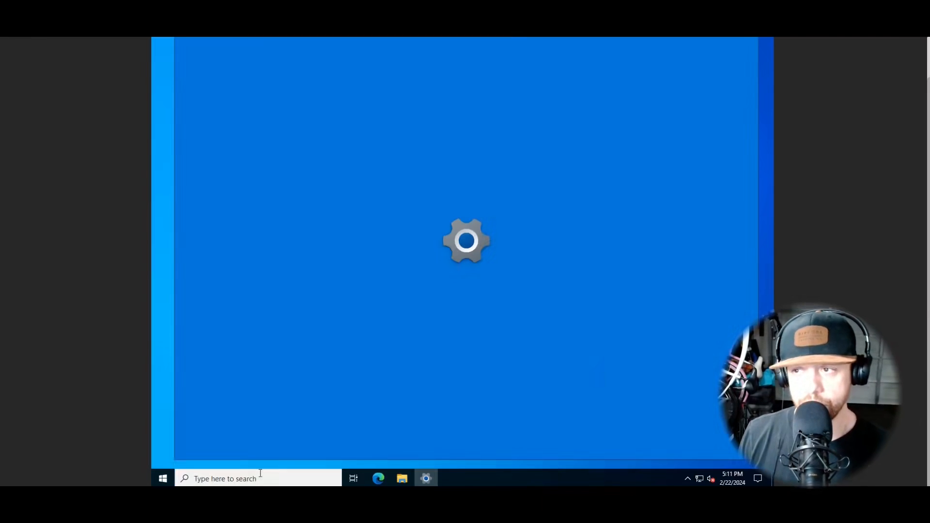
text(remote)
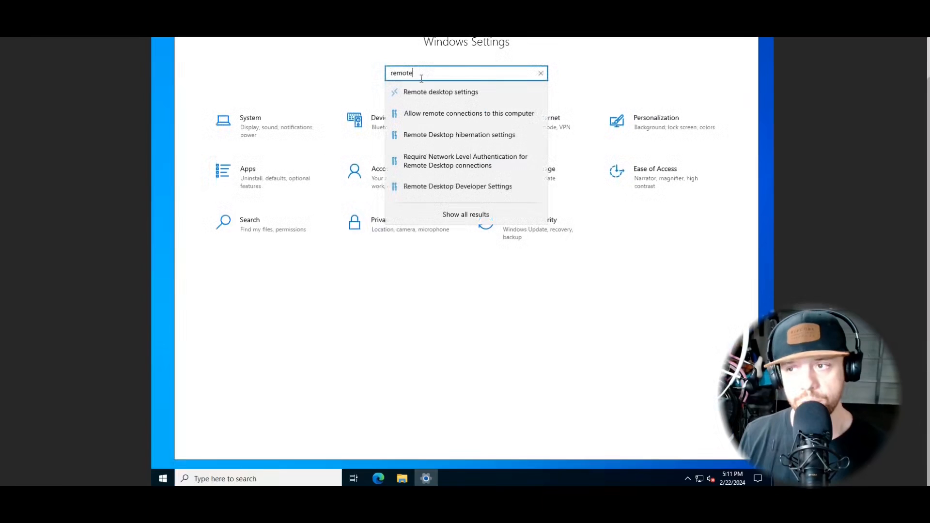
click(422, 92)
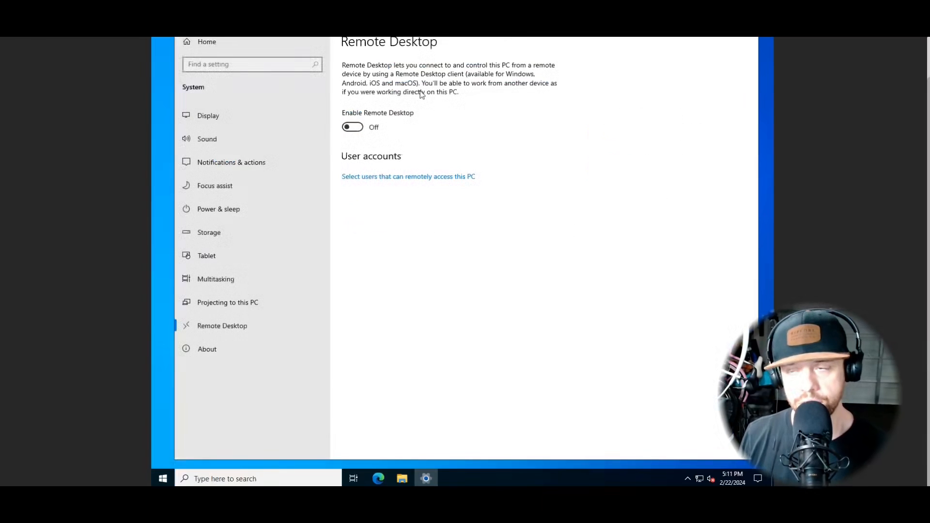
click(359, 129)
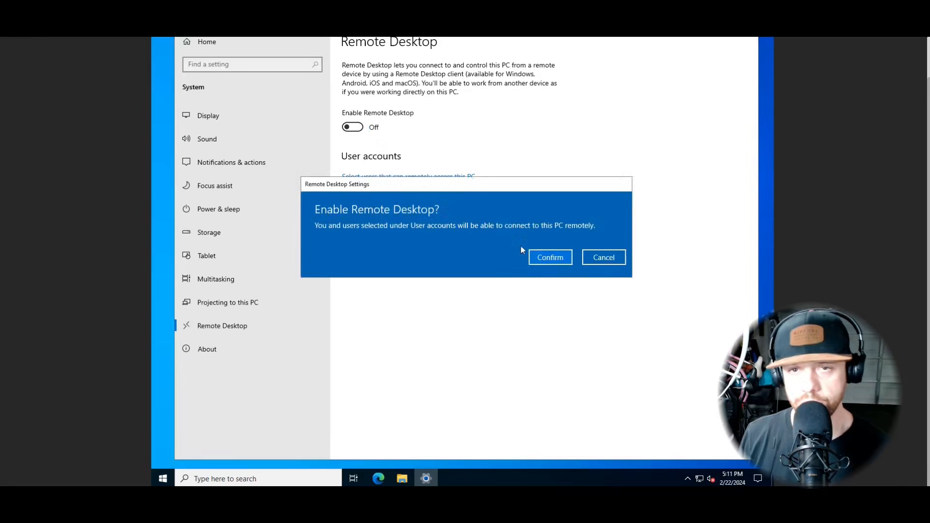
click(534, 257)
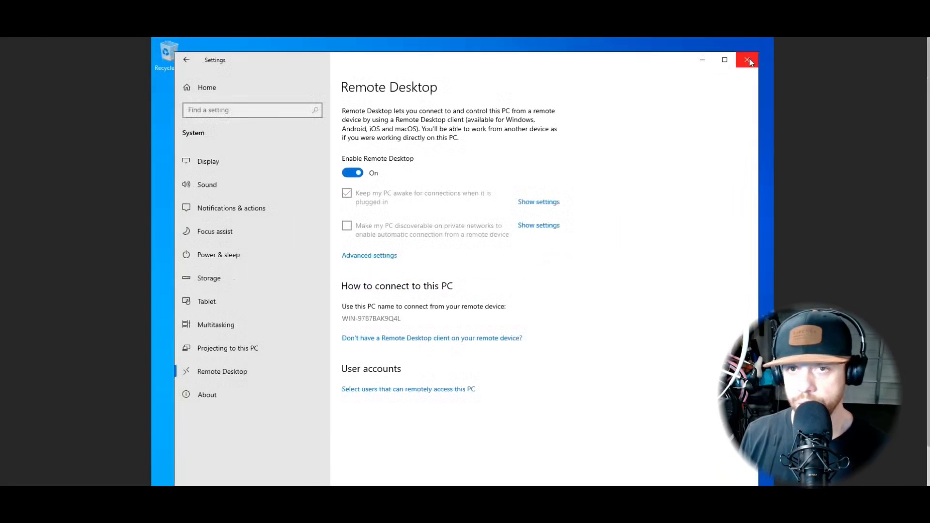
click(747, 60)
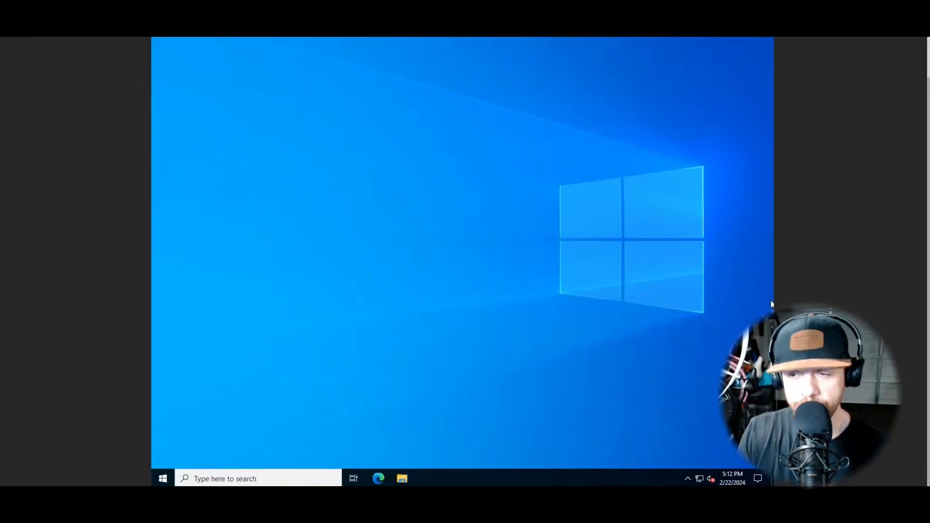
Step: Look up the server's IP address by running ipconfig in Command Prompt
click(298, 482)
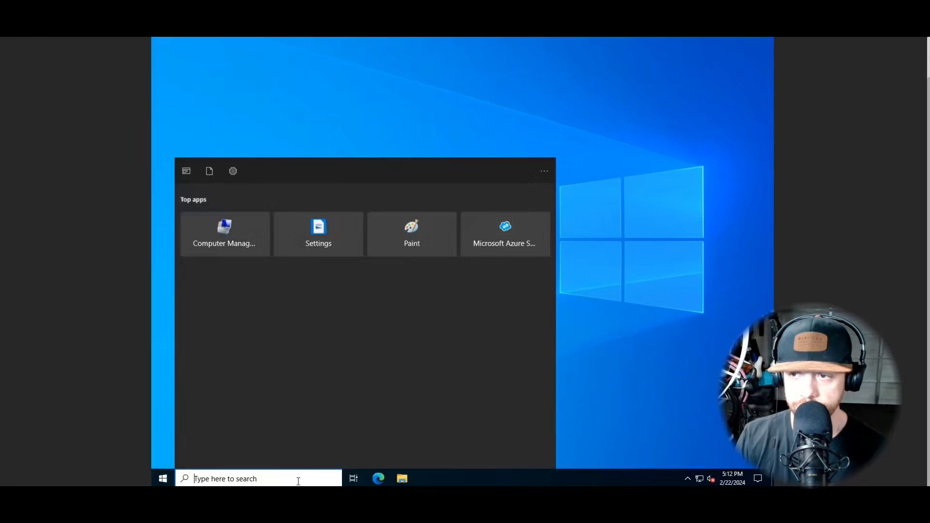
text(cmd)
key(Return)
text(ipconfig)
key(Return)
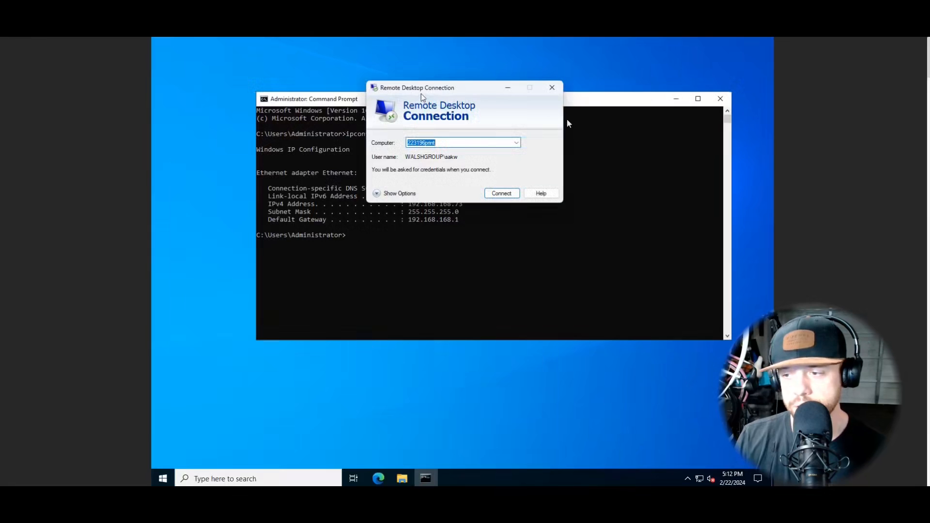
Step: Start a Remote Desktop connection from the local computer to 192.168.168.73
drag(421, 89, 435, 249)
text(192)
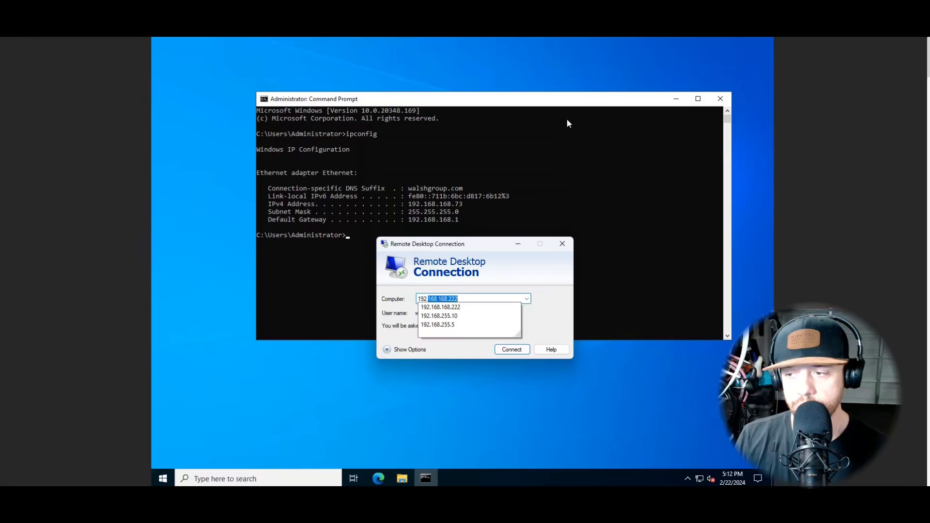
text(.168.168.)
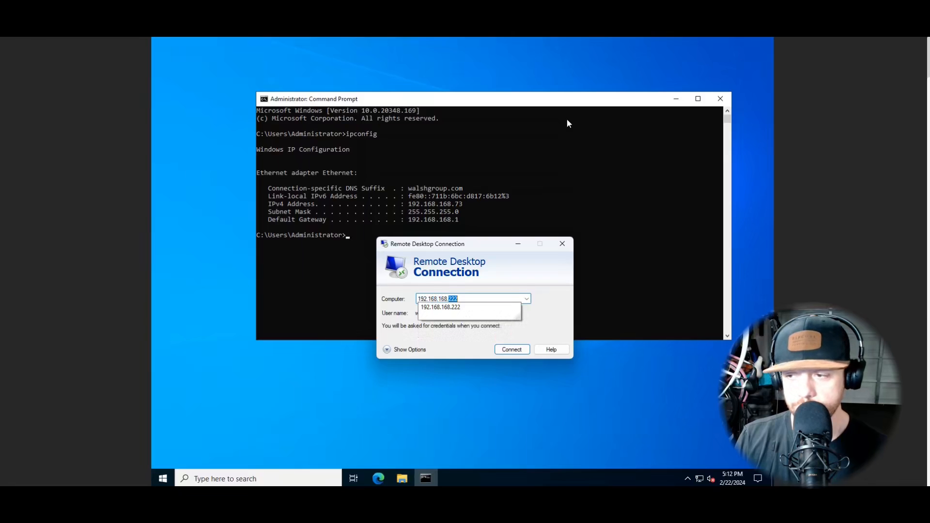
text(73)
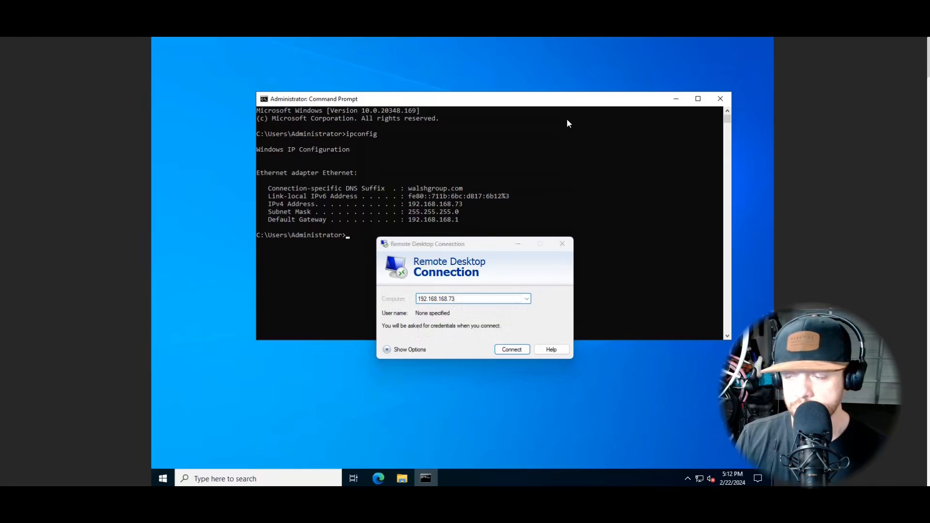
key(Return)
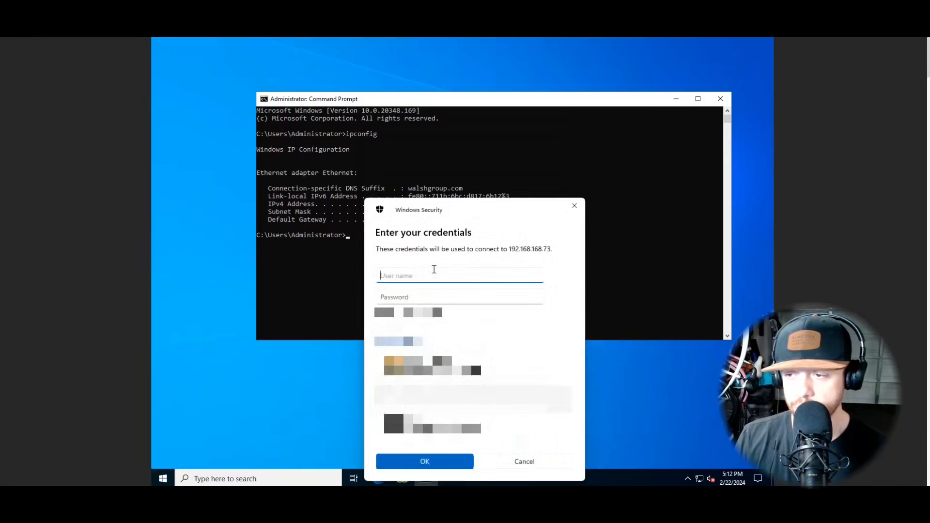
Step: Log in to the remote session as \administrator with the account password, and accept the unverified certificate
text(\administrator)
key(Tab)
text(**********)
key(Return)
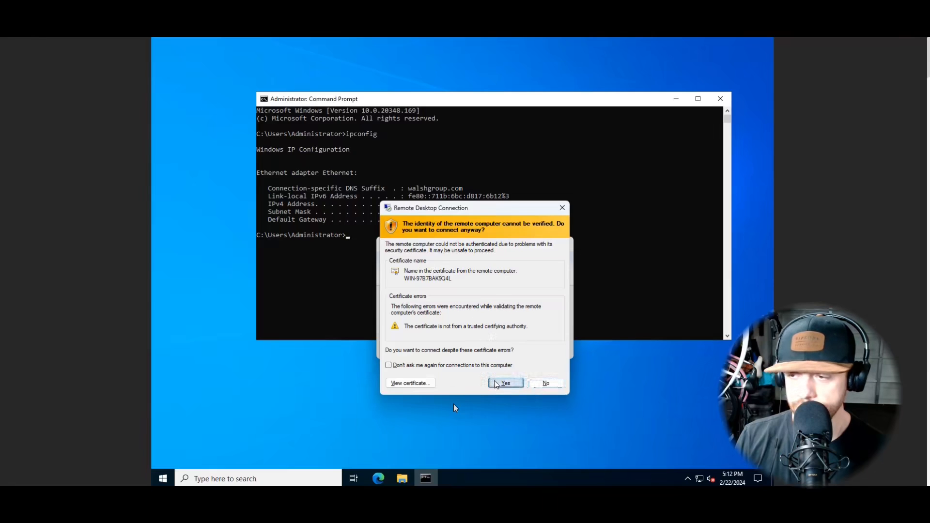
click(504, 383)
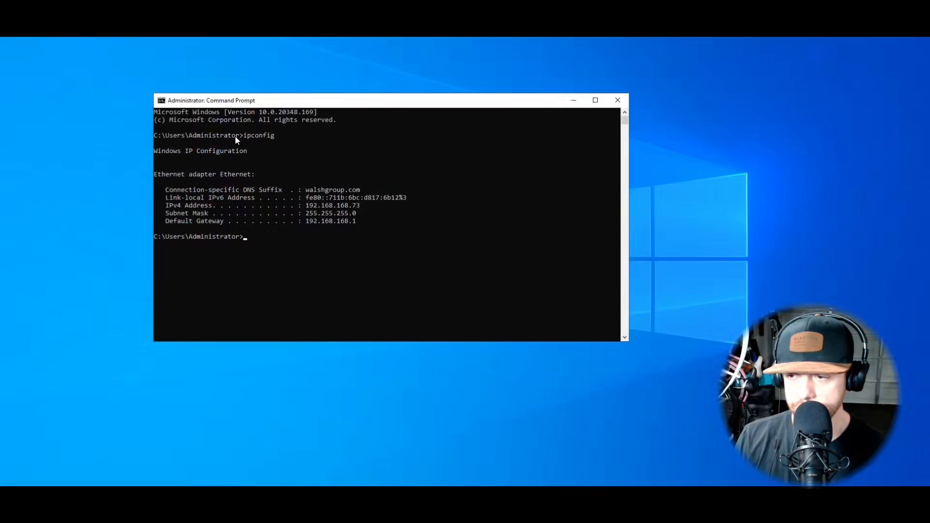
Step: Return to the server's console session and unlock it with the Administrator account password
click(495, 265)
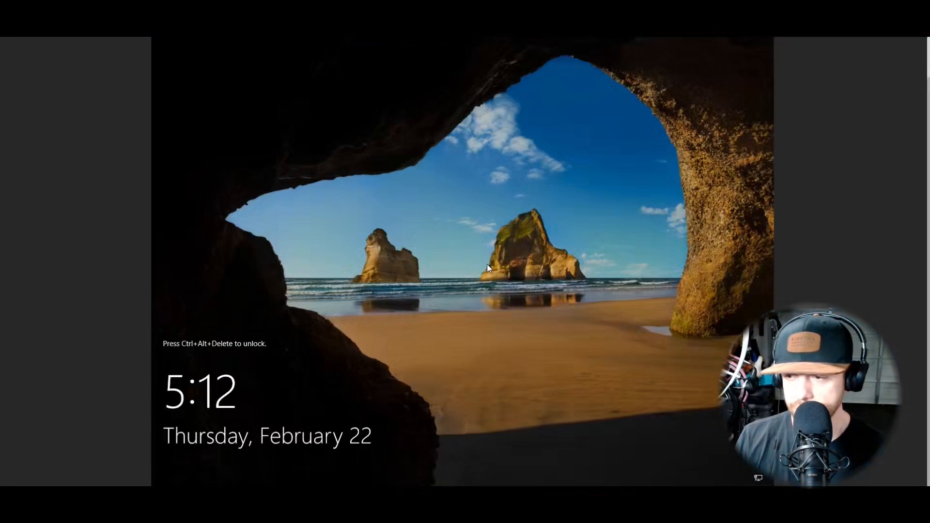
text(•••••••)
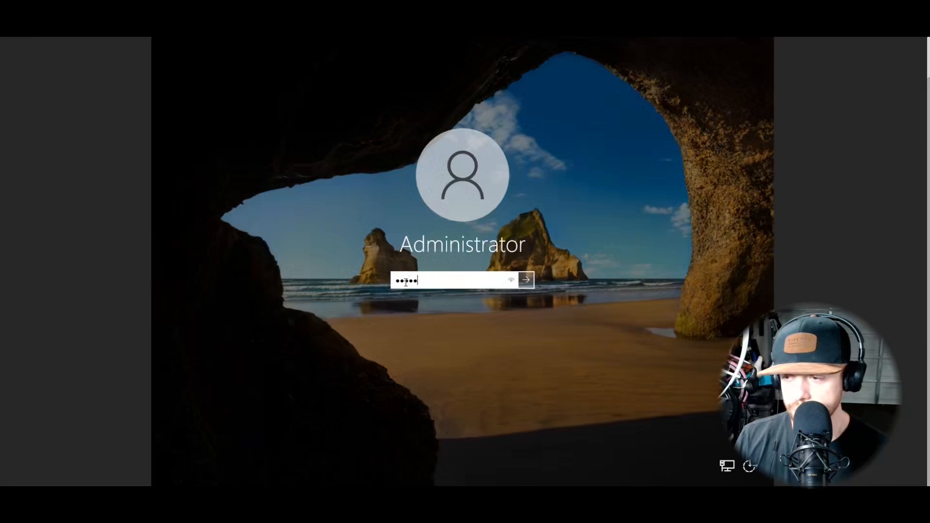
key(BackSpace)
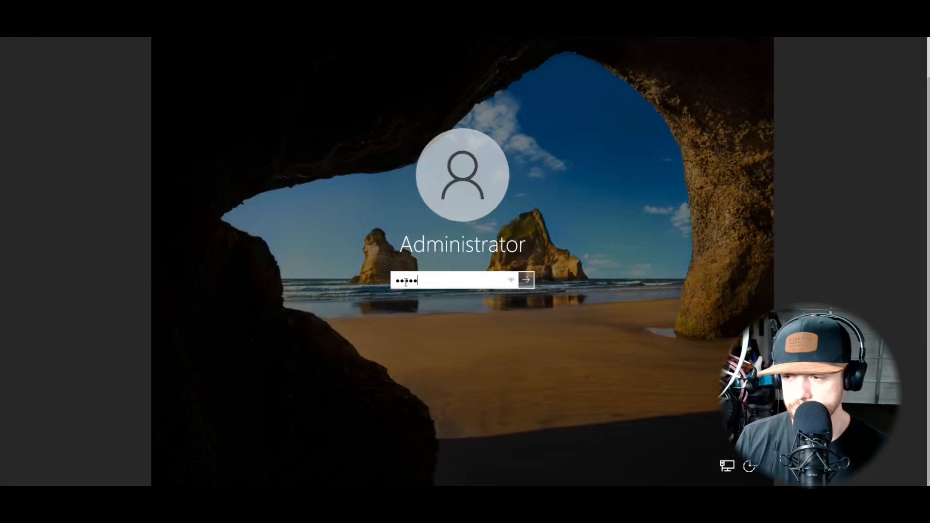
text(••••)
key(Return)
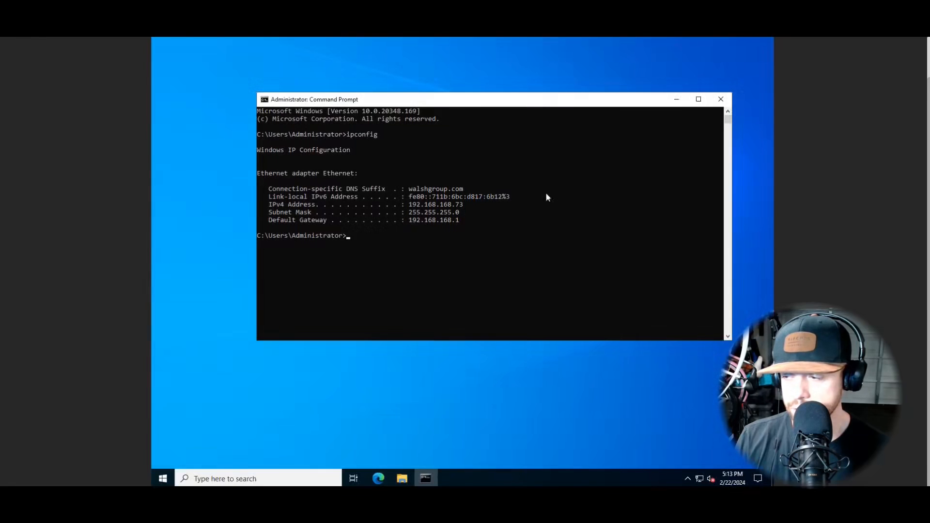
Step: Search for cmd on the server and open a new Command Prompt
click(162, 479)
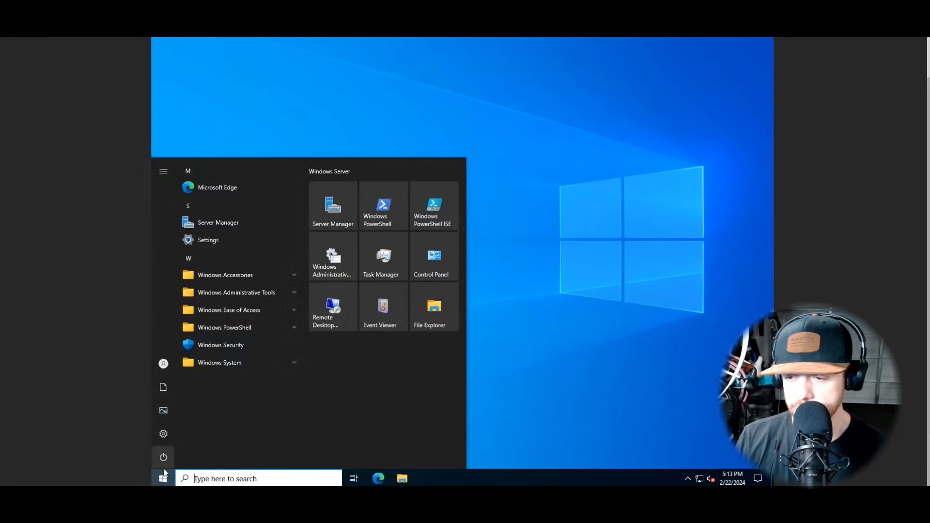
mouse_move(165, 460)
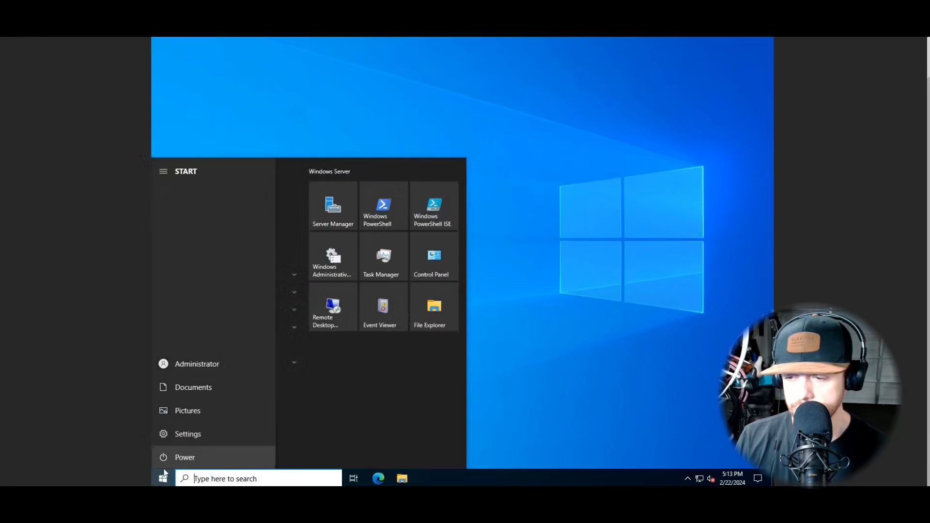
click(271, 476)
text(cmd)
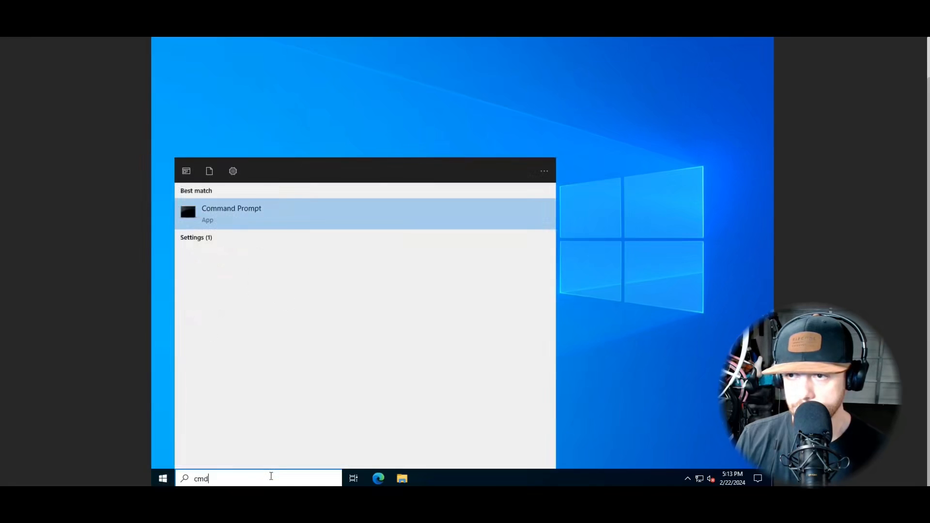
key(Return)
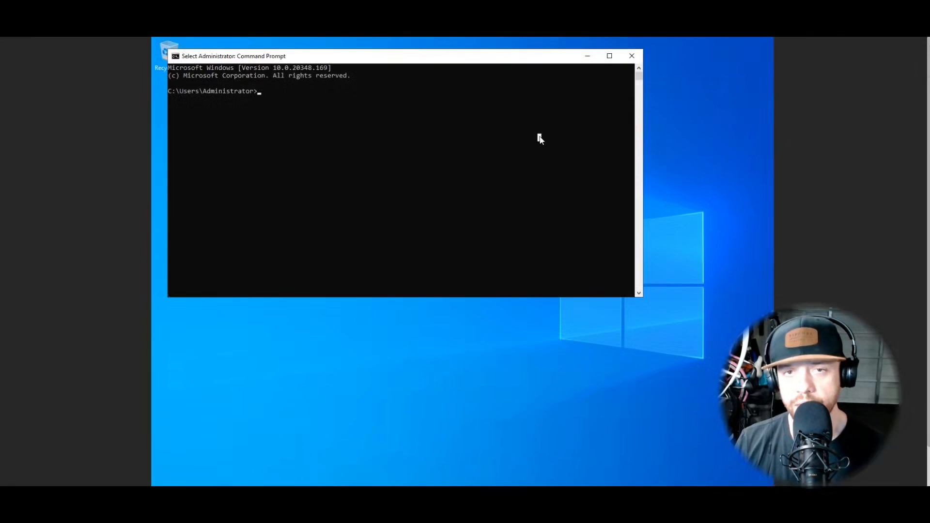
Step: Change the Command Prompt's working directory to C:\Windows\System32\Sysprep
text(cd ..)
key(Return)
text(cd ..)
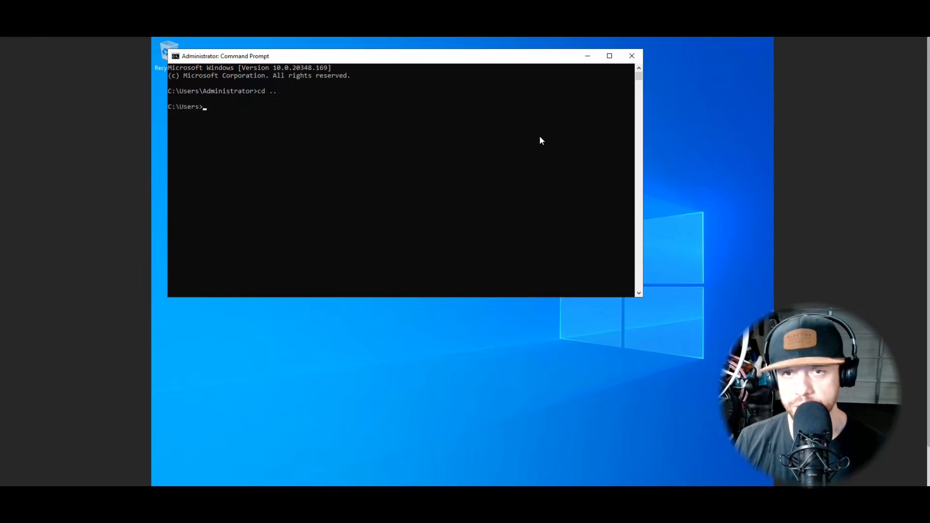
key(Return)
text(cd)
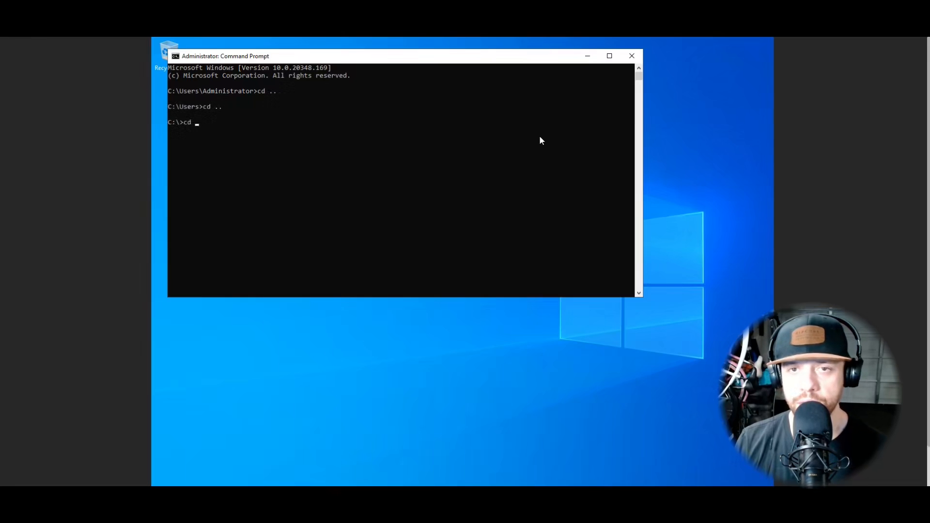
text( Windows)
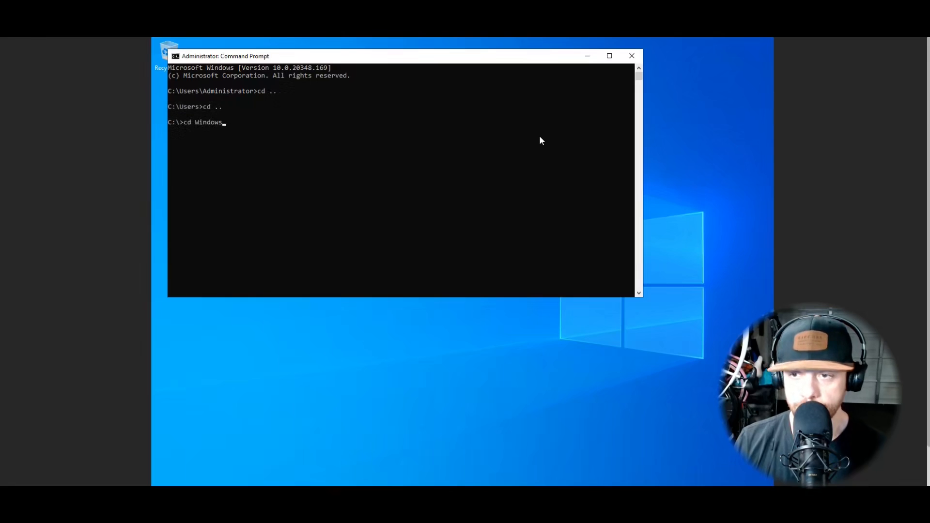
text(\System32\)
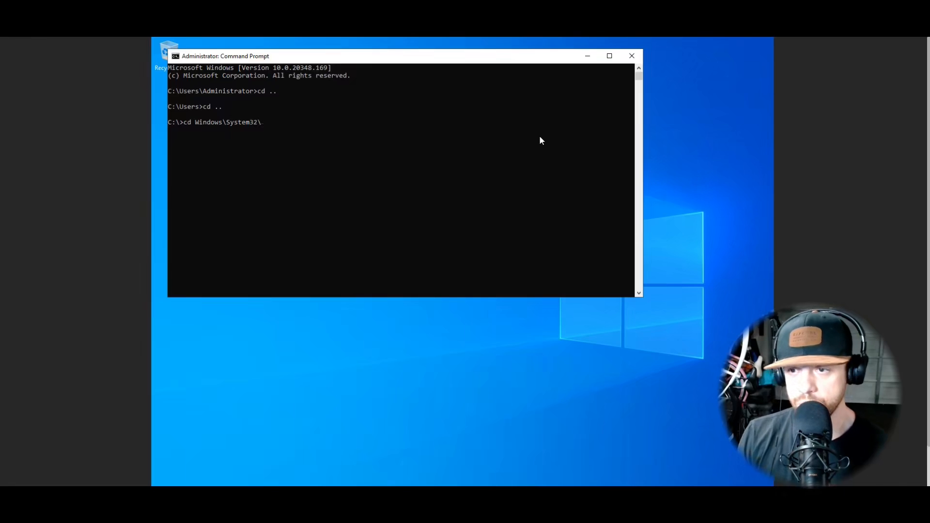
text(Sysprep)
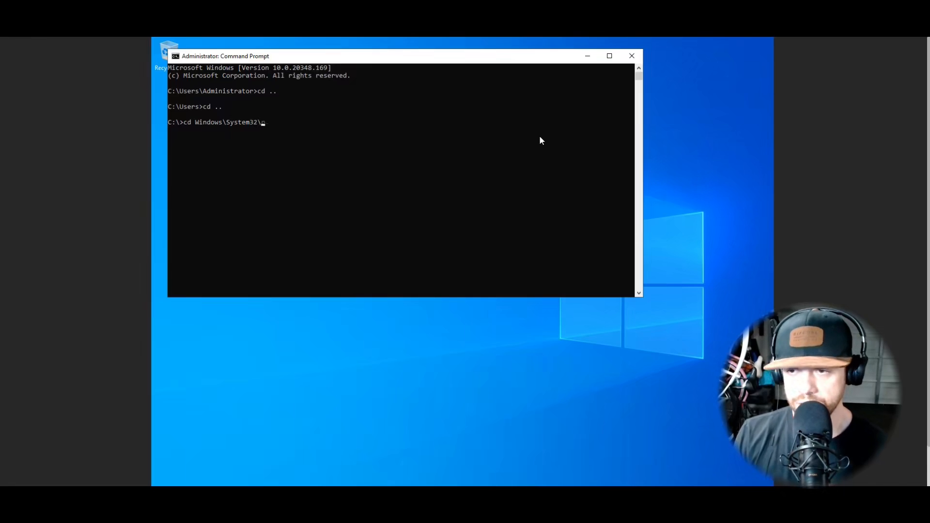
text(\)
key(Return)
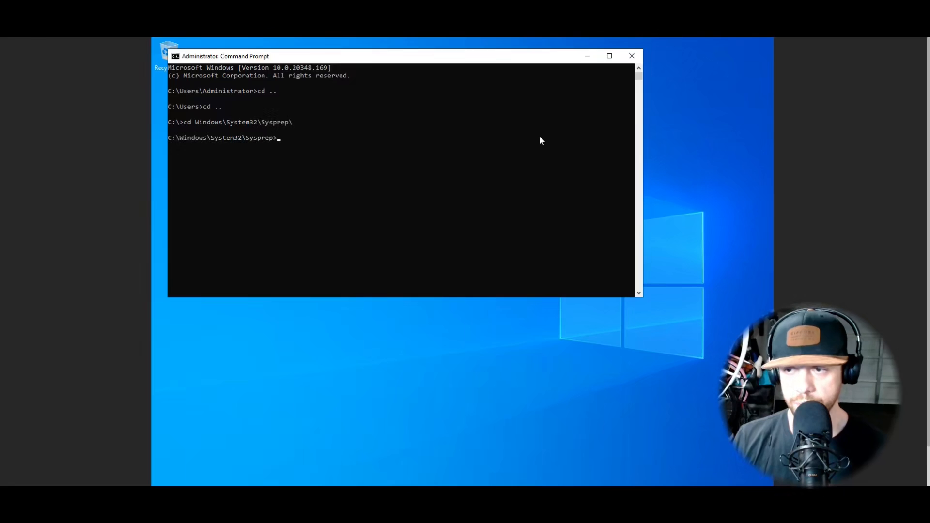
Step: Run sysprep.exe with Enter System Out-of-Box Experience (OOBE), Generalize enabled and Shutdown as the shutdown option
text(sysprep.exe)
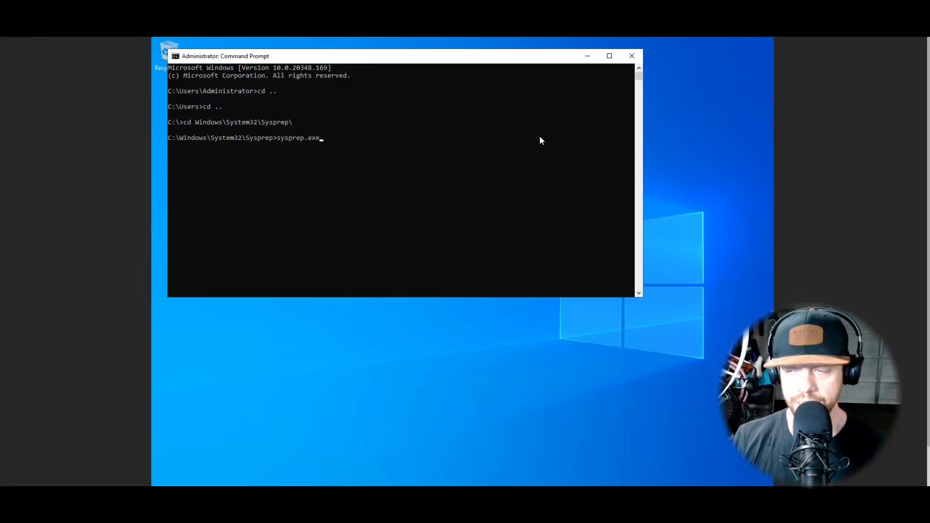
key(Return)
key(alt+g)
click(440, 300)
click(429, 323)
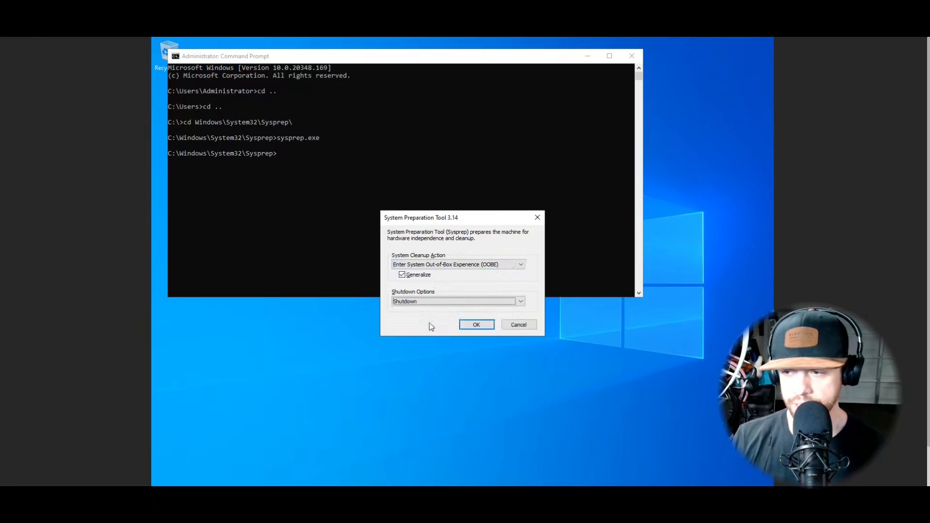
click(440, 264)
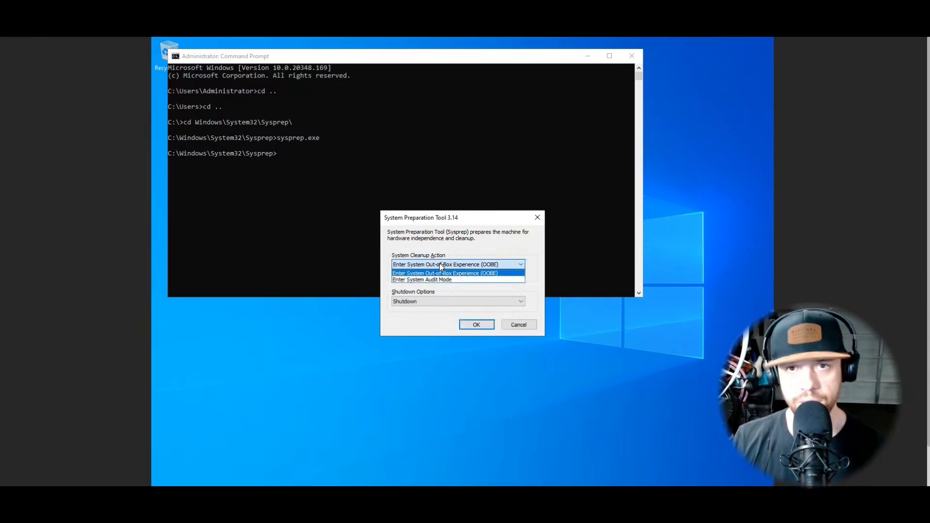
click(440, 264)
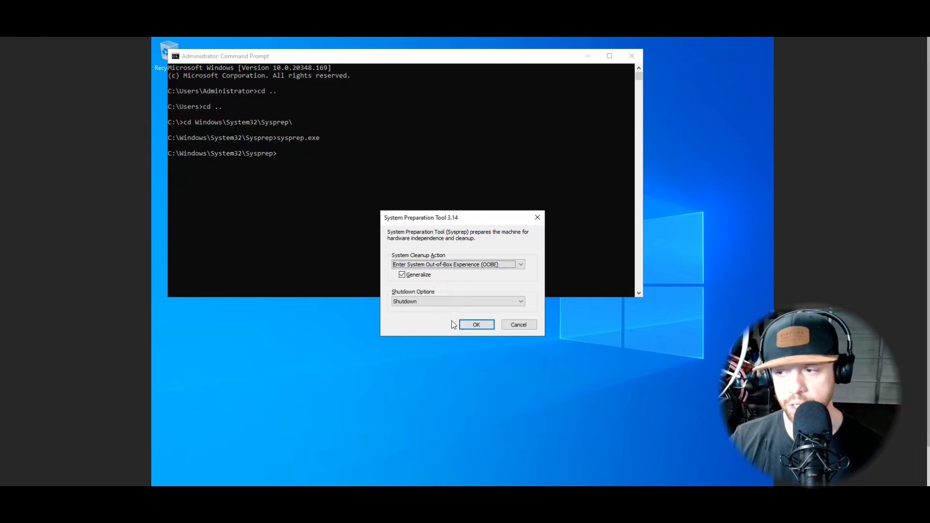
click(469, 325)
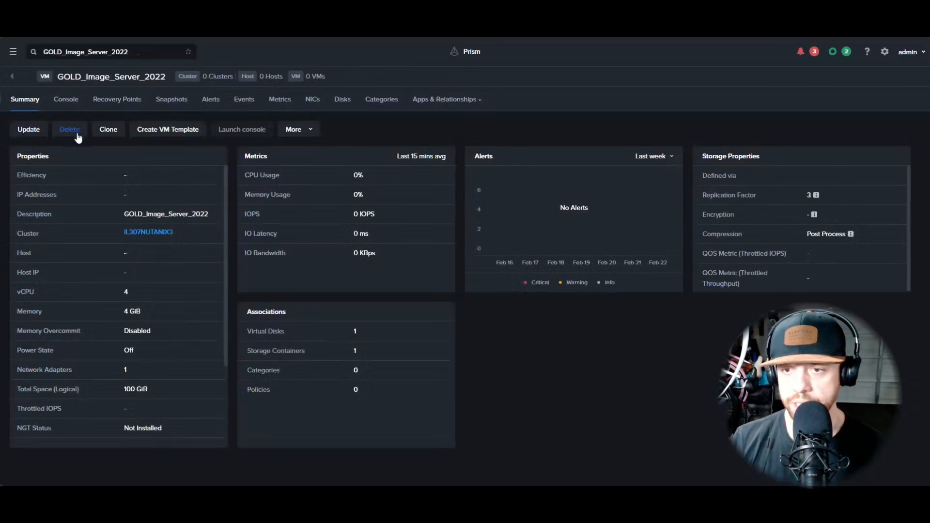
Step: Start a VM template from GOLD_Image_Server_2022 with script type Sysprep (Windows) and configuration method Guided Script
click(169, 130)
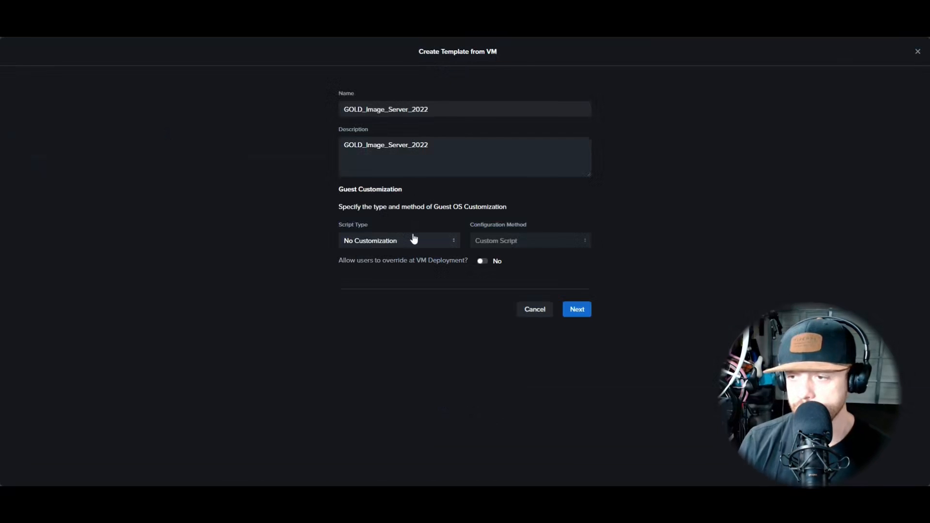
click(413, 240)
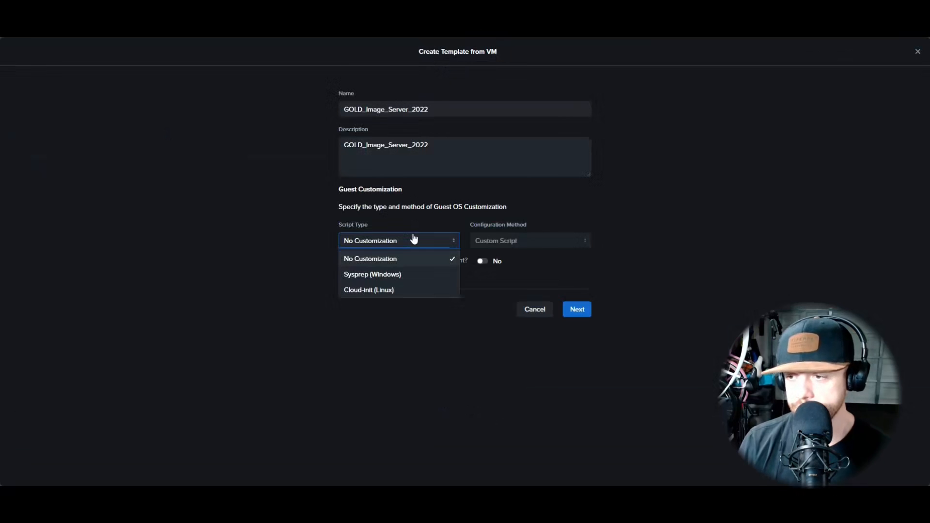
click(387, 274)
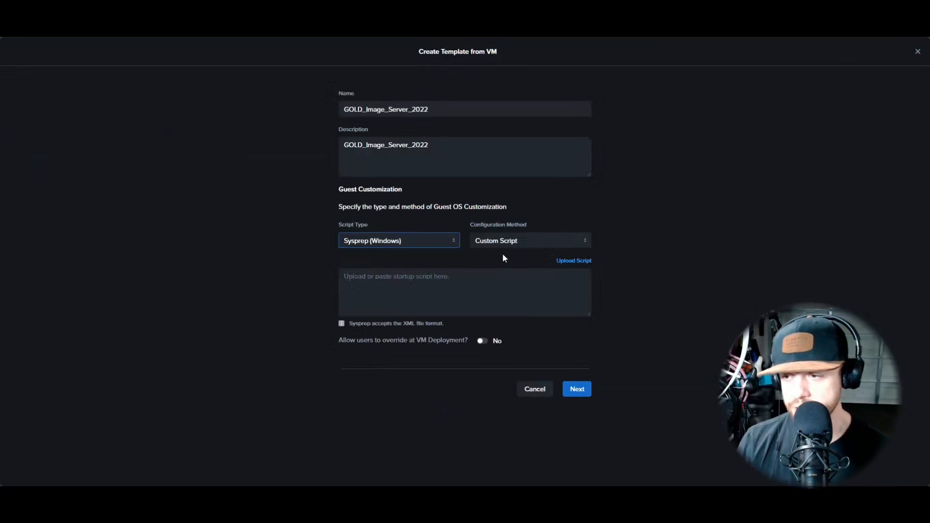
click(503, 250)
click(493, 274)
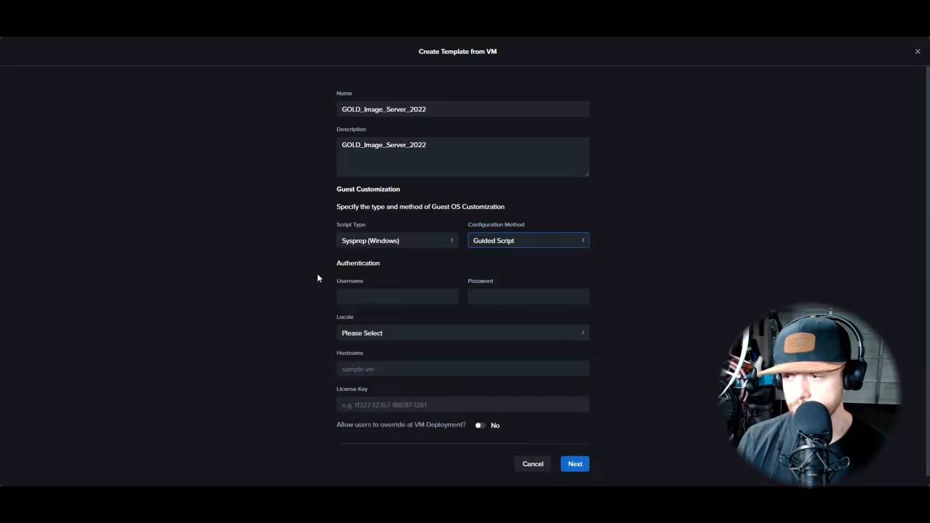
Step: Set the template's guest username to Administrator and locale to English (US), and enter the account password
scroll(266, 281, down, 1)
double_click(373, 288)
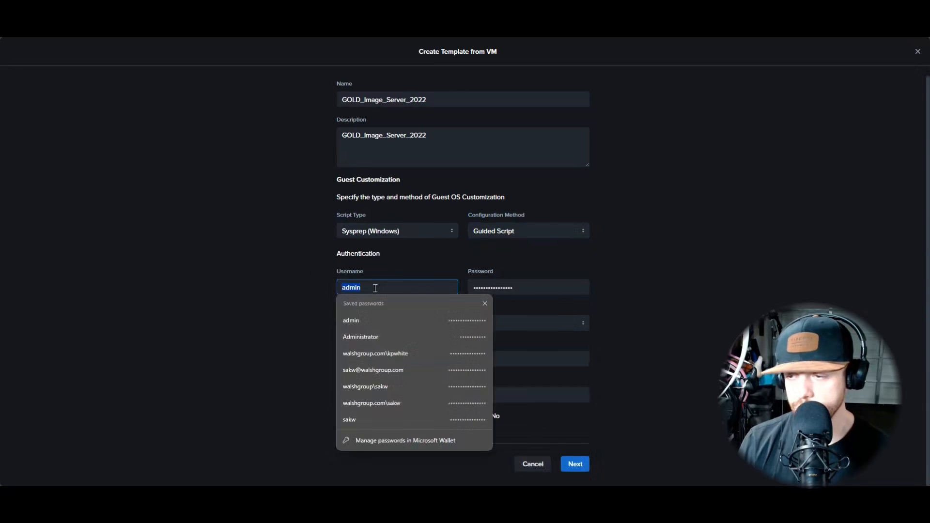
click(369, 337)
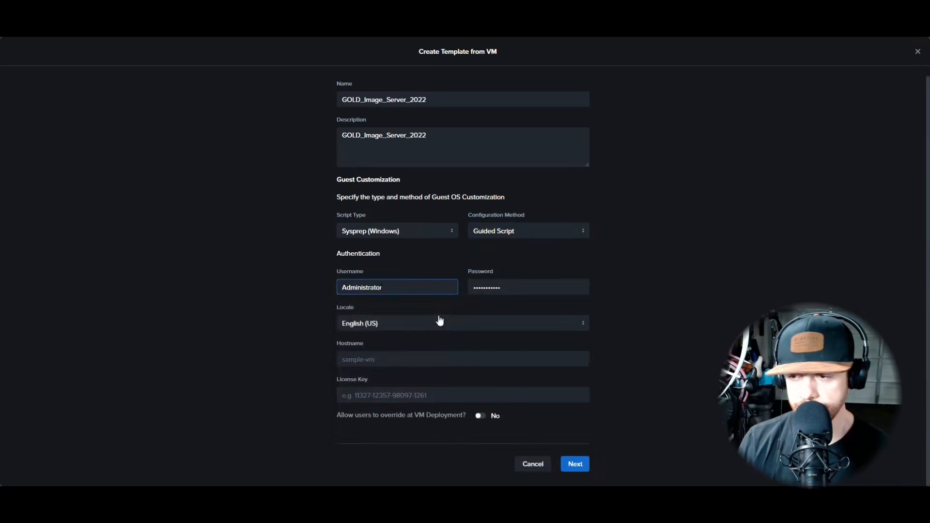
double_click(500, 289)
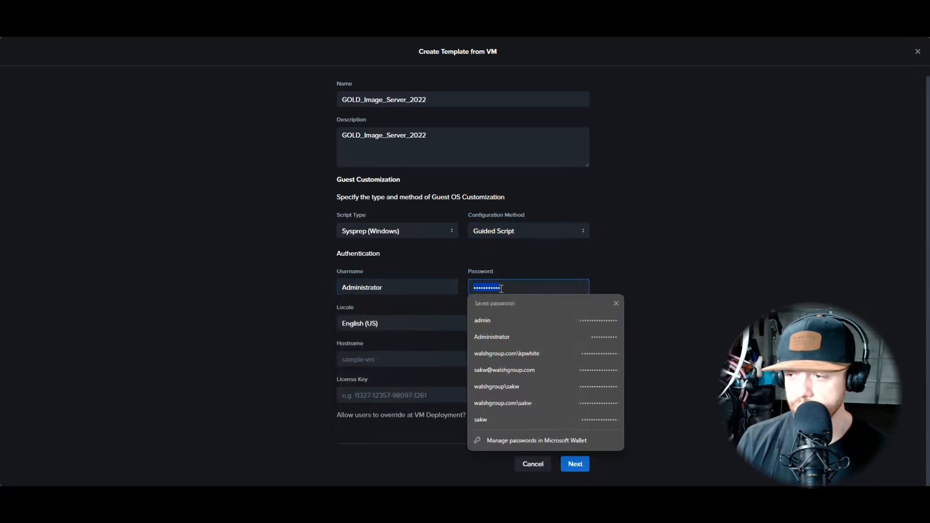
text(P)
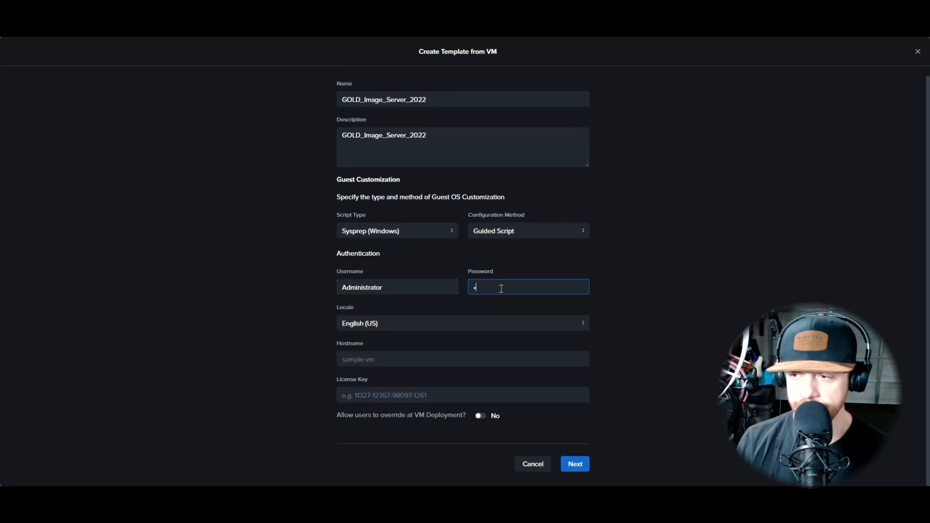
text(••••••••)
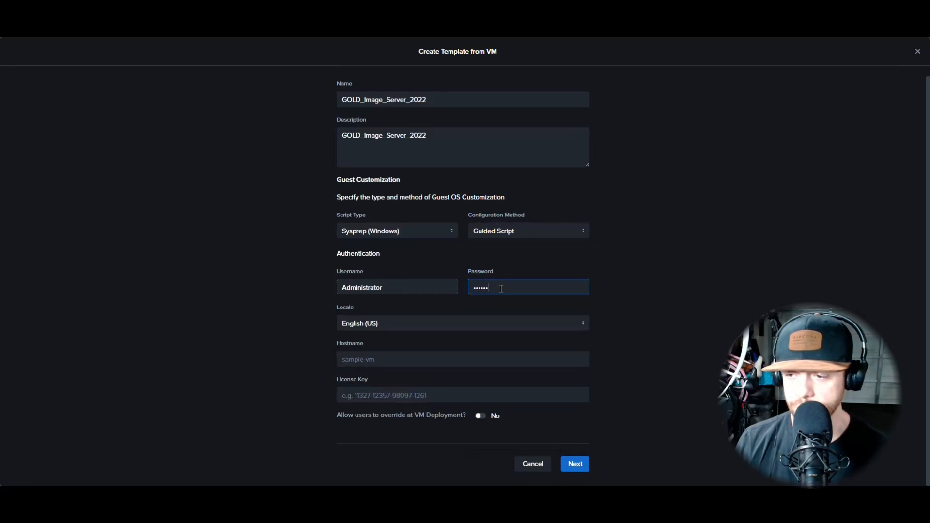
text(•)
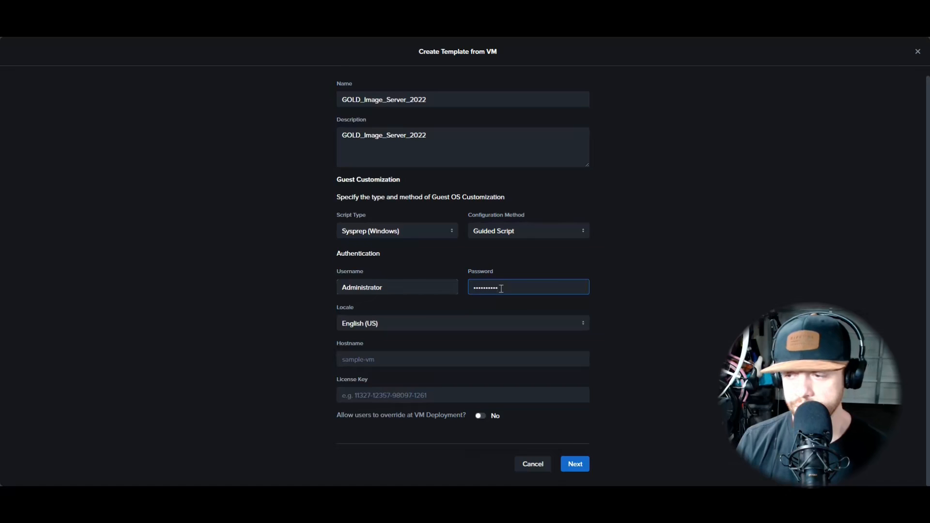
Step: Allow users to override the guest customization at VM deployment and finish creating the template
click(484, 417)
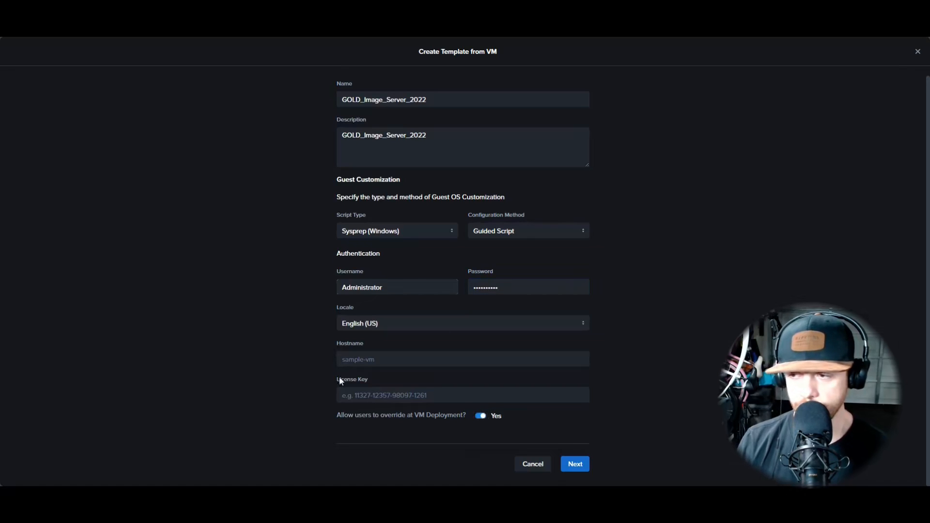
click(579, 467)
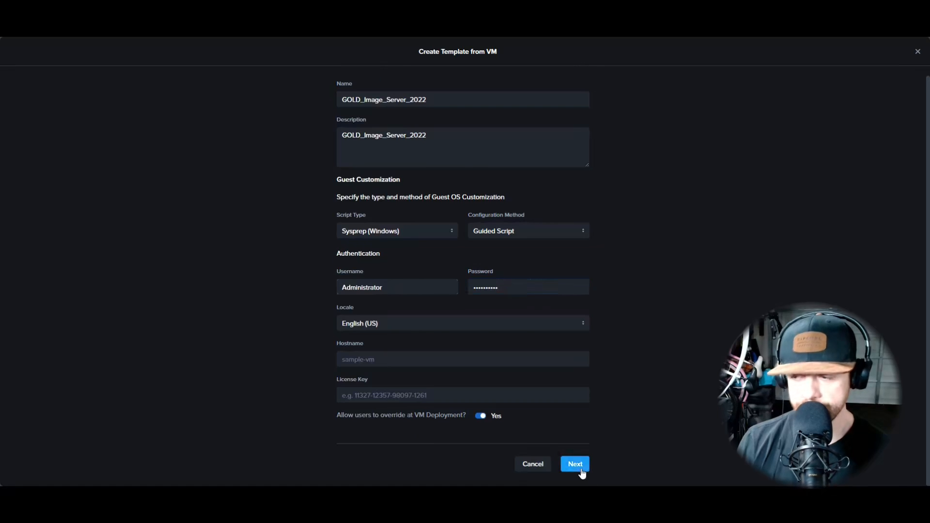
click(573, 463)
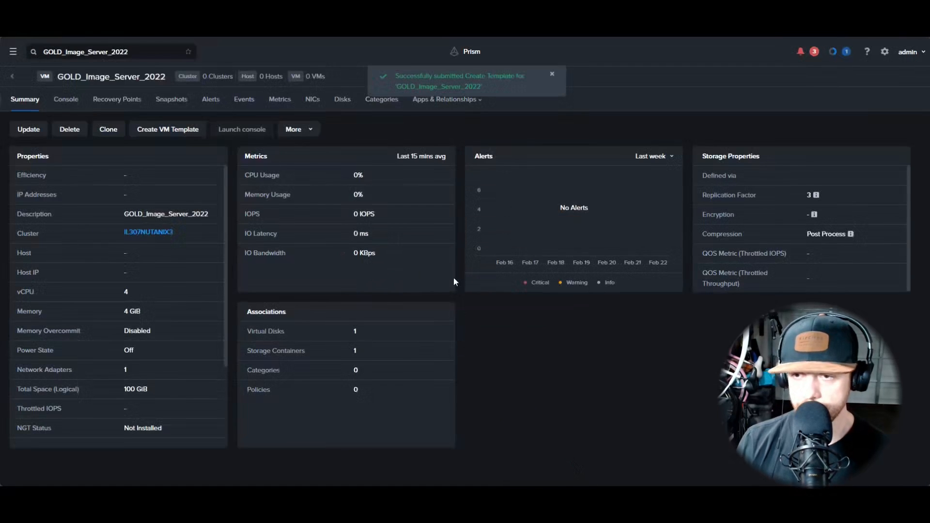
Step: Go to the VMs list and begin creating a VM from the GOLD_Image_Server_2022 template
click(13, 51)
click(26, 144)
click(97, 110)
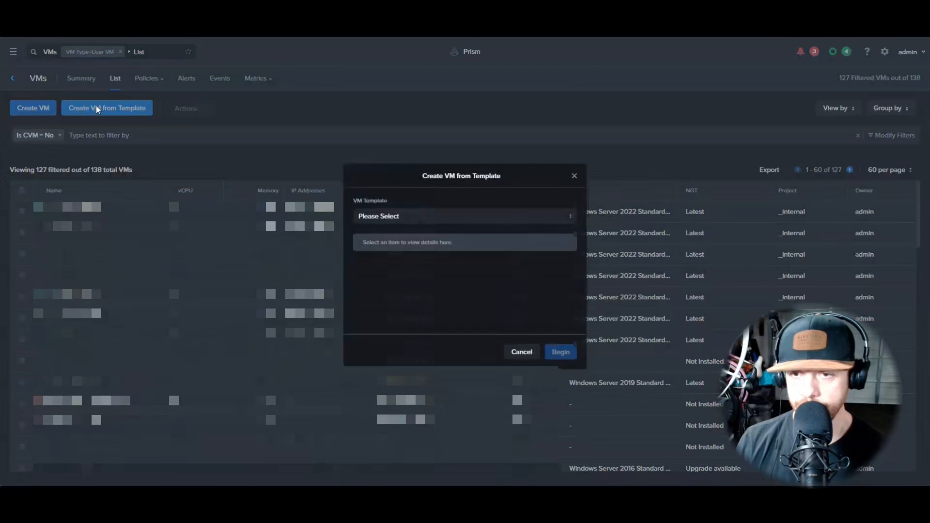
click(388, 213)
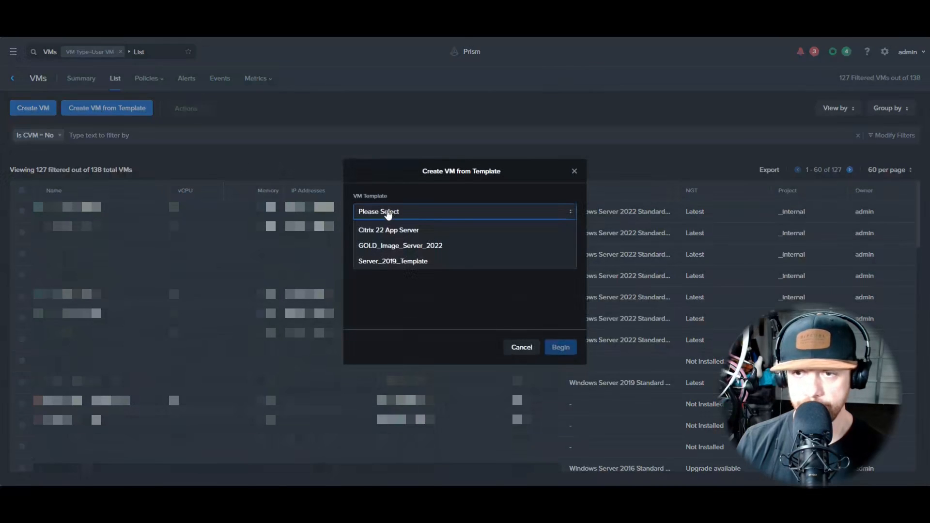
click(381, 246)
click(560, 347)
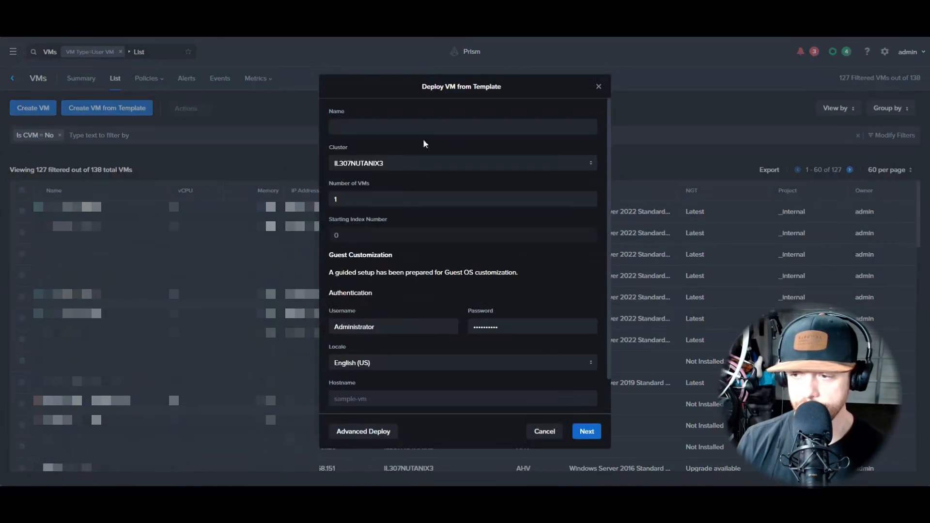
Step: Name the new VM with its owner's first name followed by Test, and enter a new Administrator account password
click(427, 124)
text(KevinT)
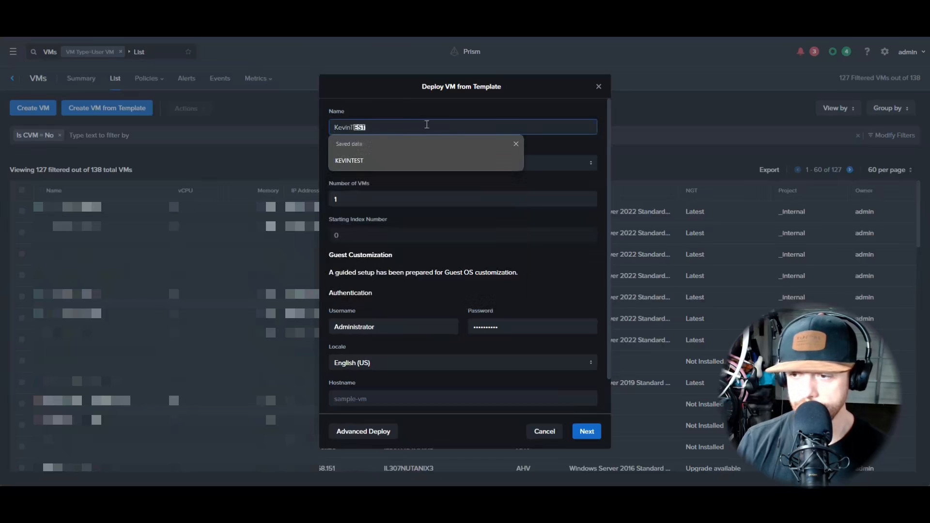
click(419, 109)
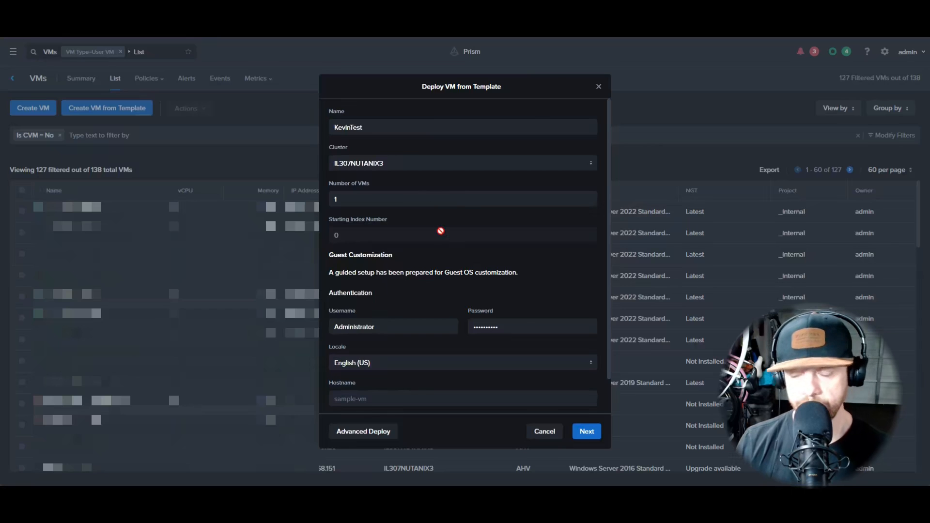
scroll(440, 231, down, 1)
click(502, 289)
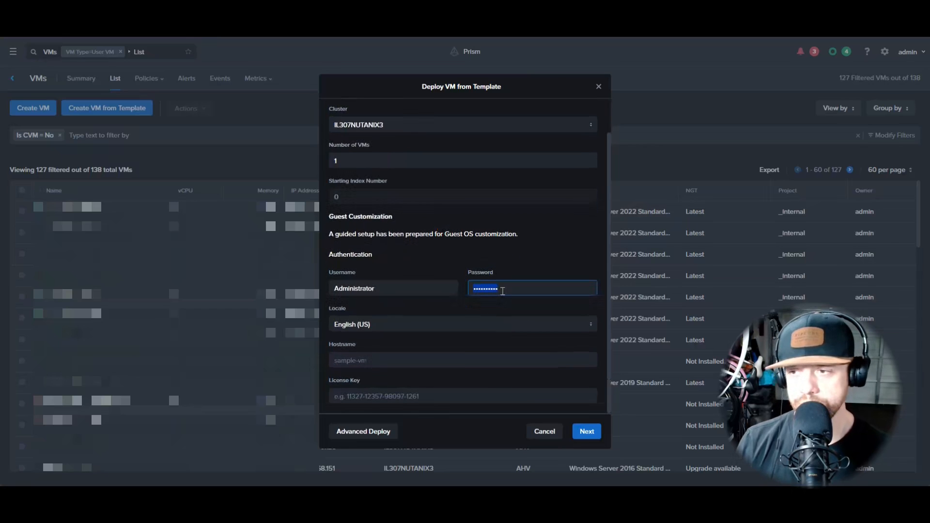
text(•••••••••••)
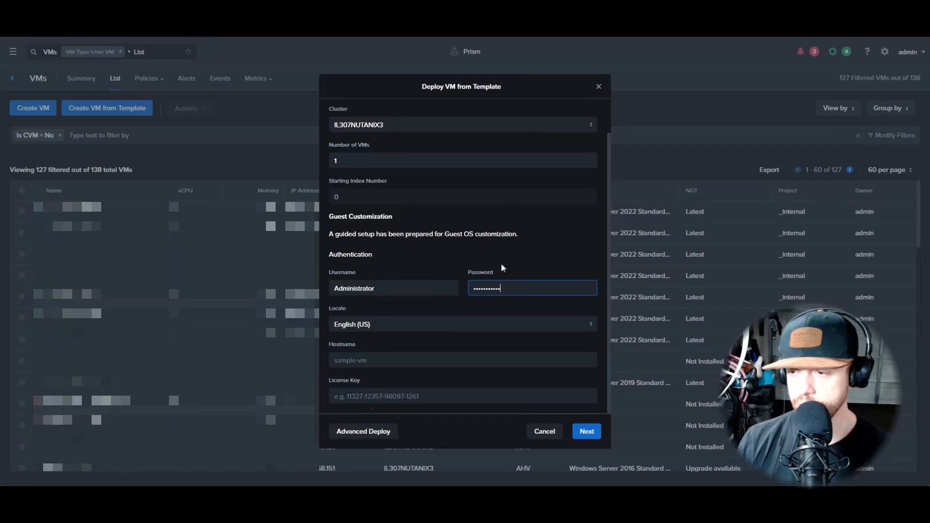
scroll(504, 222, up, 2)
scroll(503, 219, down, 2)
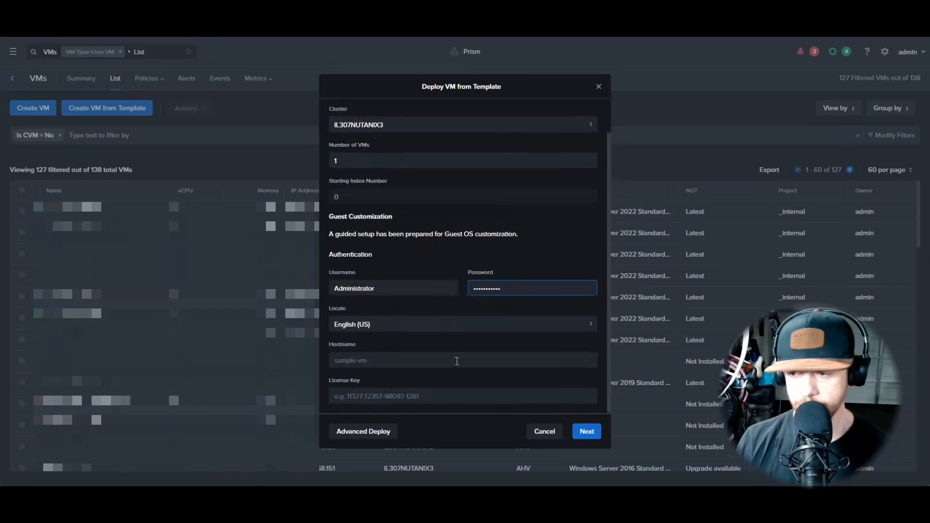
Step: Review the configuration, resources, security and management summary of the test VM and deploy it
click(587, 433)
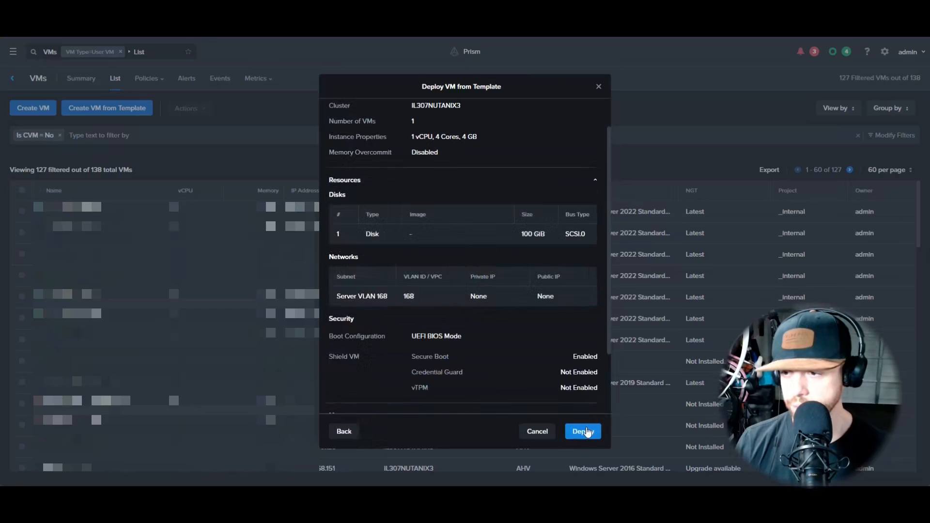
scroll(501, 132, up, 2)
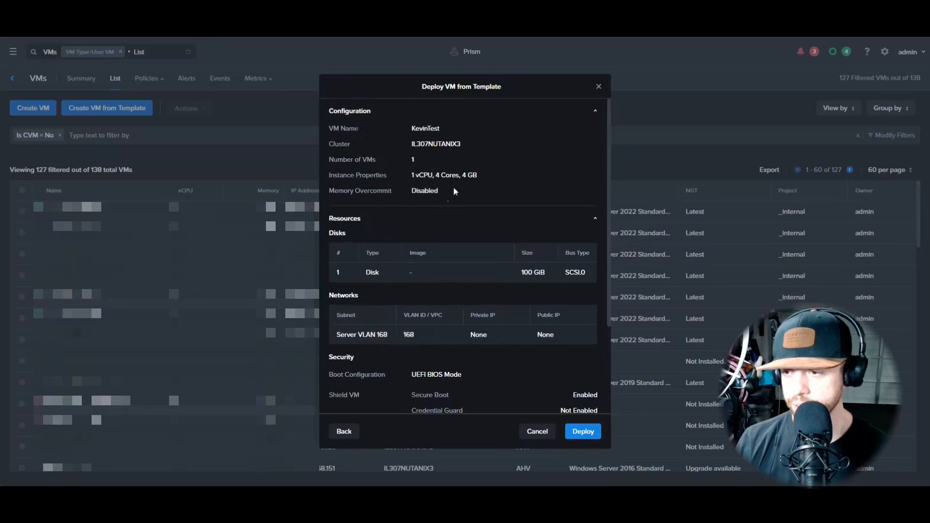
scroll(435, 262, down, 3)
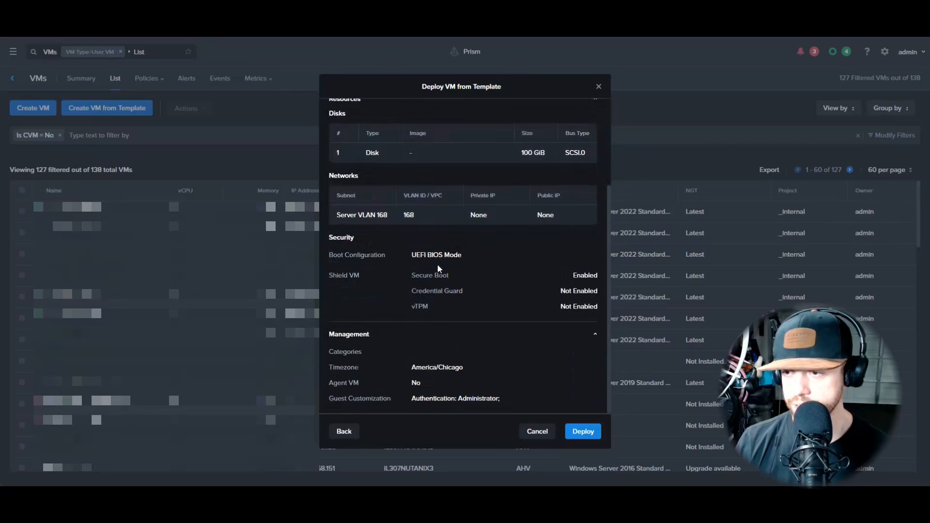
click(583, 432)
Step: Filter the VMs list by the new test VM's name and open its details
click(103, 136)
text(kevin)
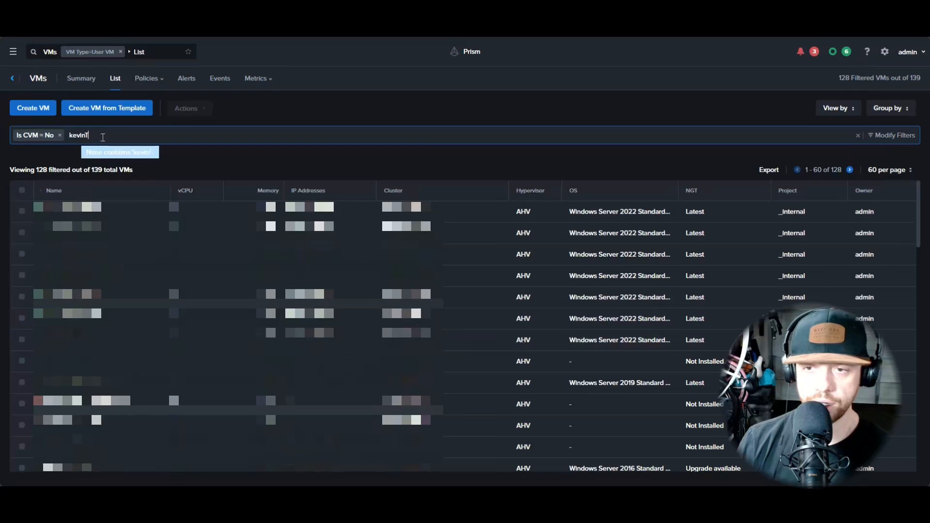
key(Return)
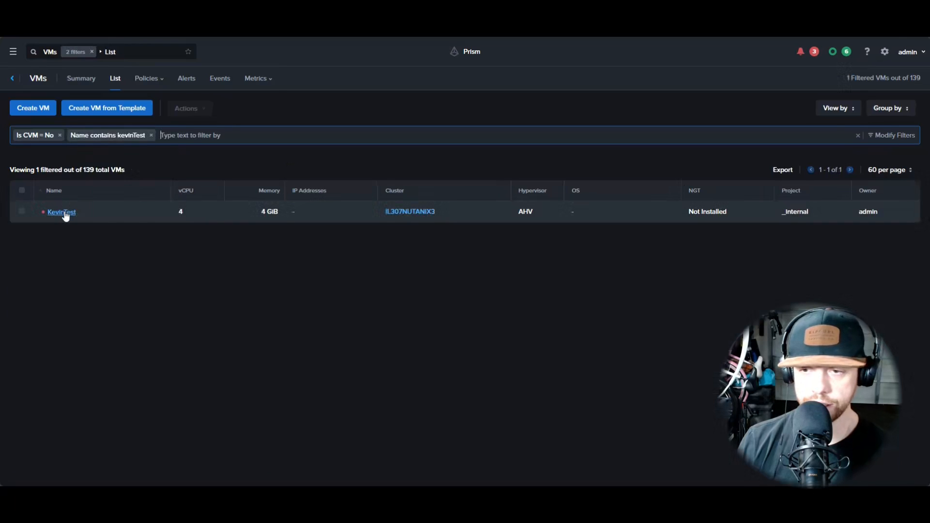
click(62, 212)
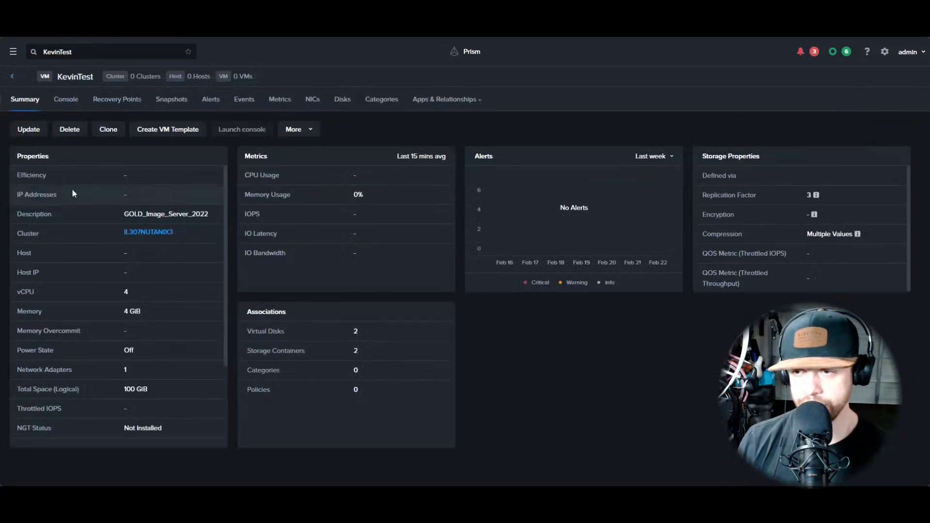
Step: Power on the test VM and open its console
click(306, 132)
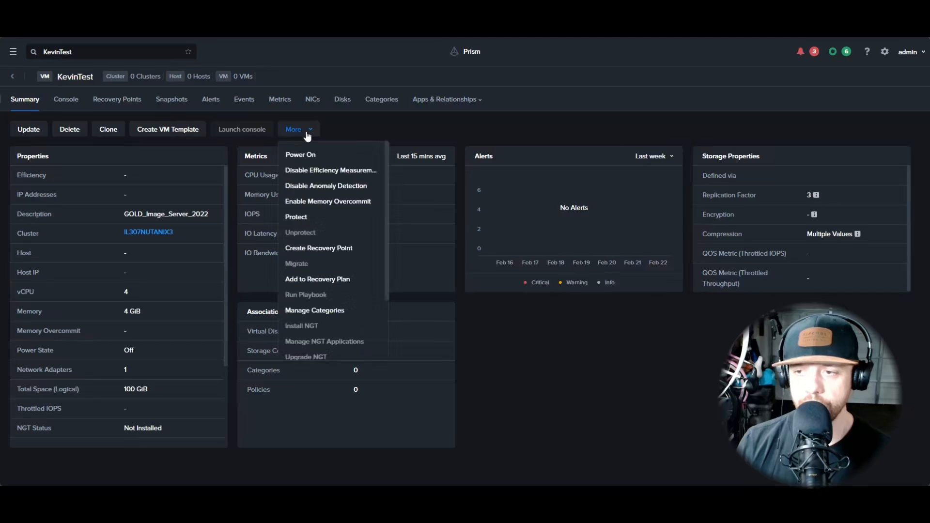
click(303, 154)
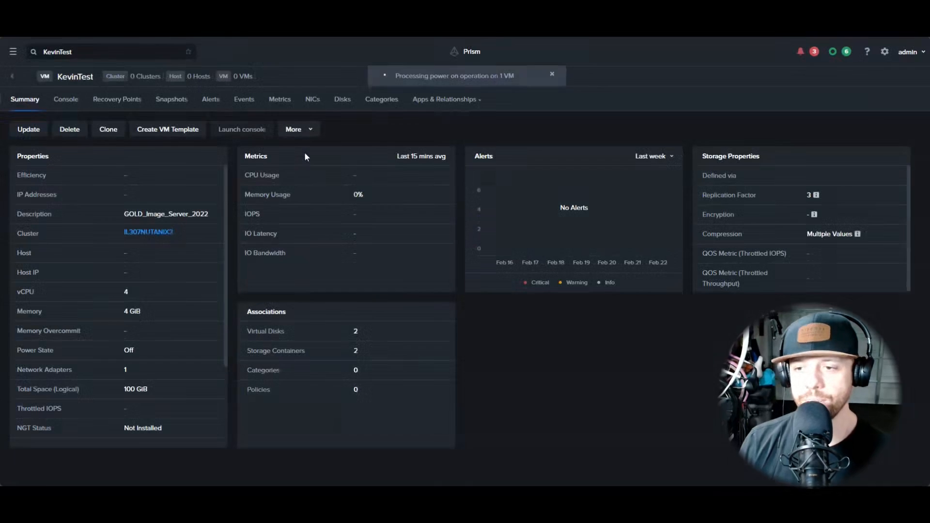
click(64, 102)
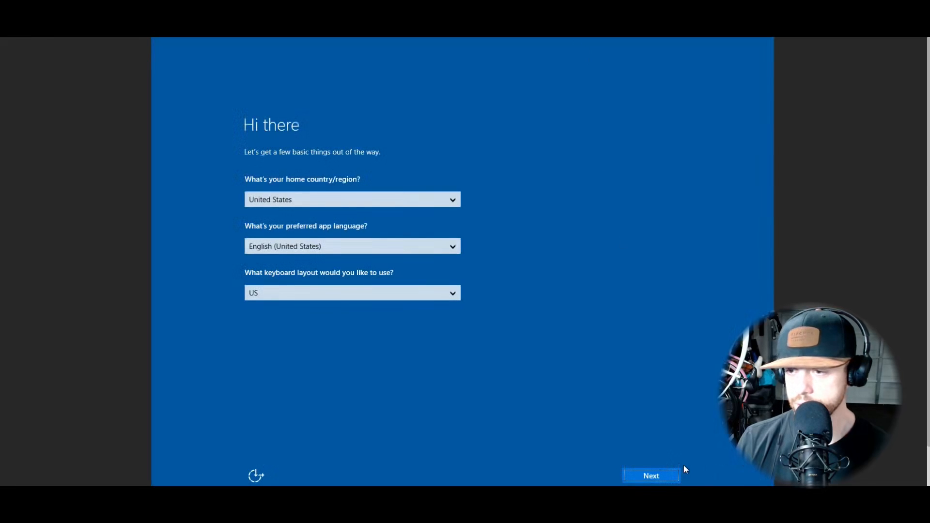
Step: Accept the United States region, English language and US keyboard settings, and sign in to Windows with the Administrator account password
click(667, 474)
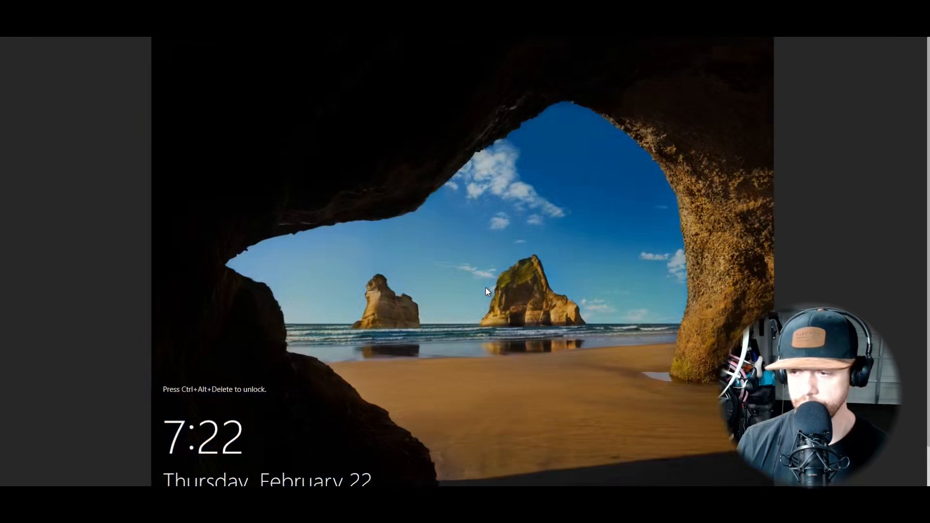
text(••)
text(•••••••)
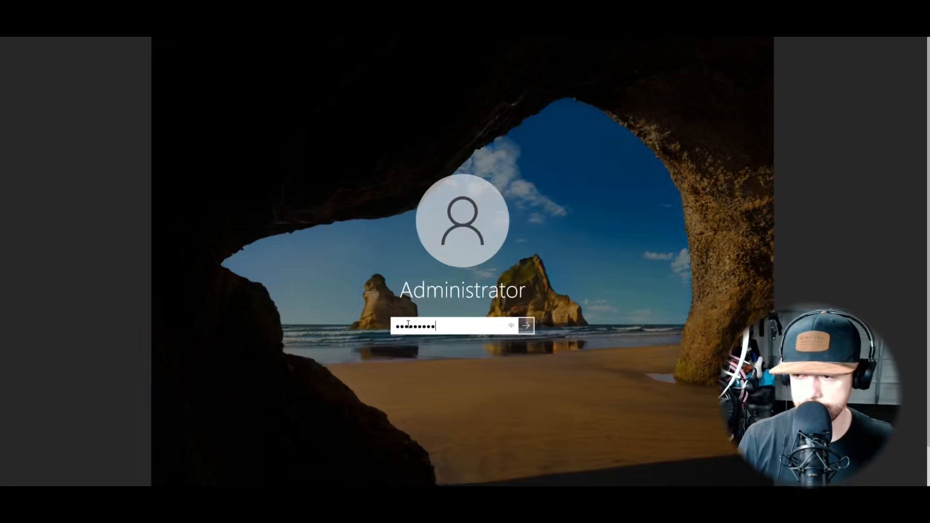
key(Return)
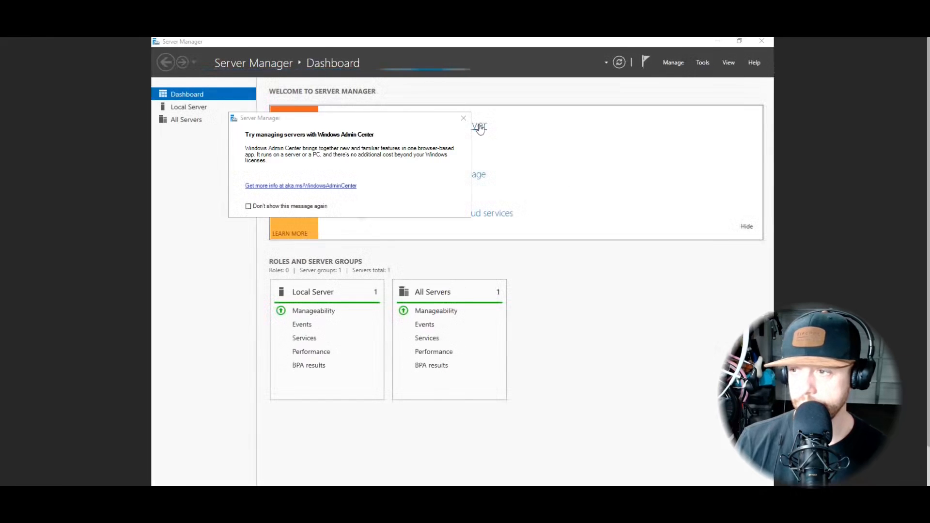
click(463, 118)
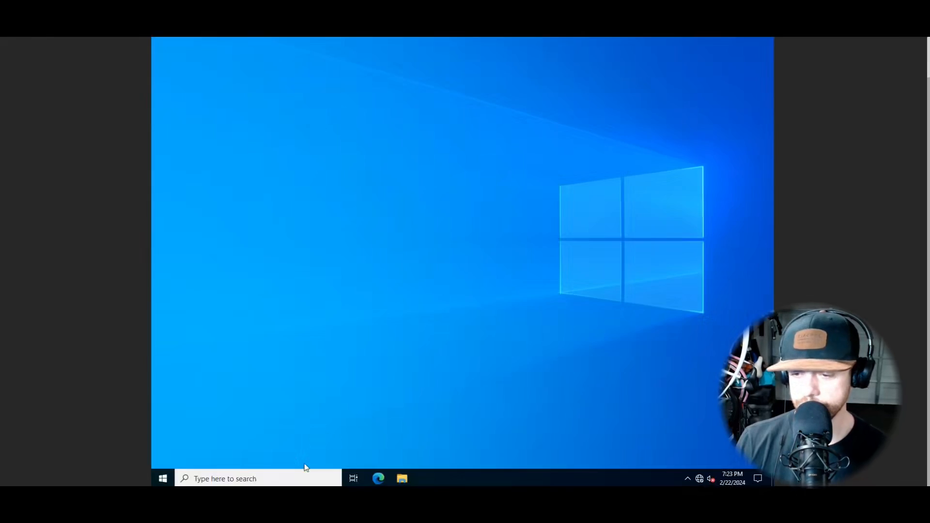
Step: Search for Computer Management, examine the test server's disk layout in Disk Management, and close the console
click(293, 480)
text(compiu)
key(BackSpace)
key(BackSpace)
text(ut)
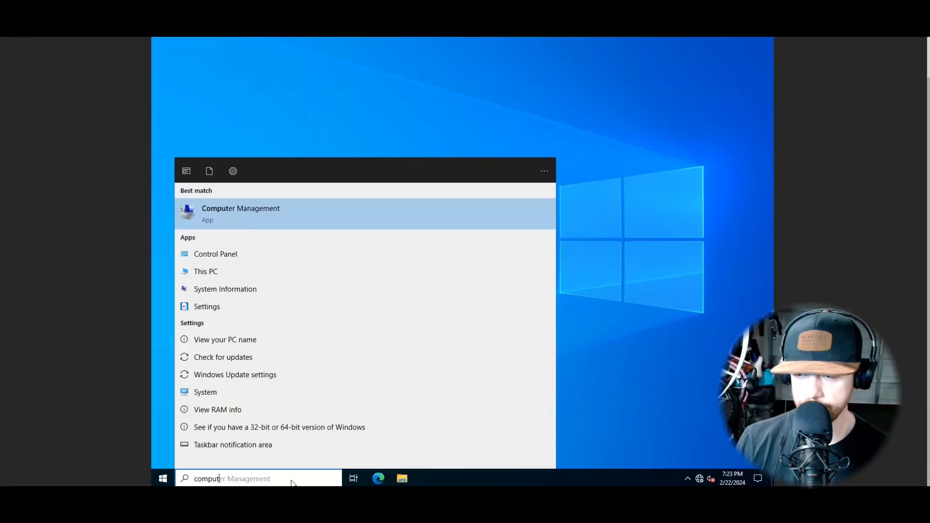
key(Return)
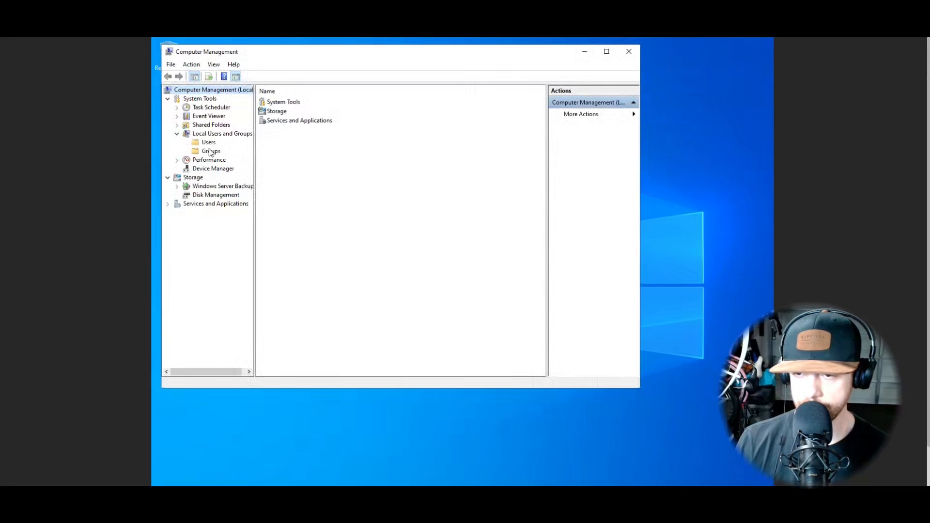
click(202, 195)
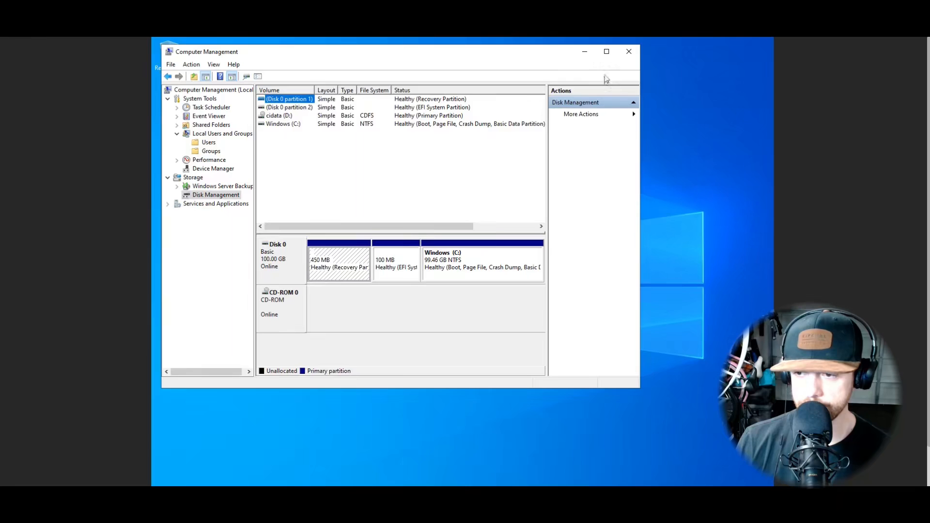
click(628, 51)
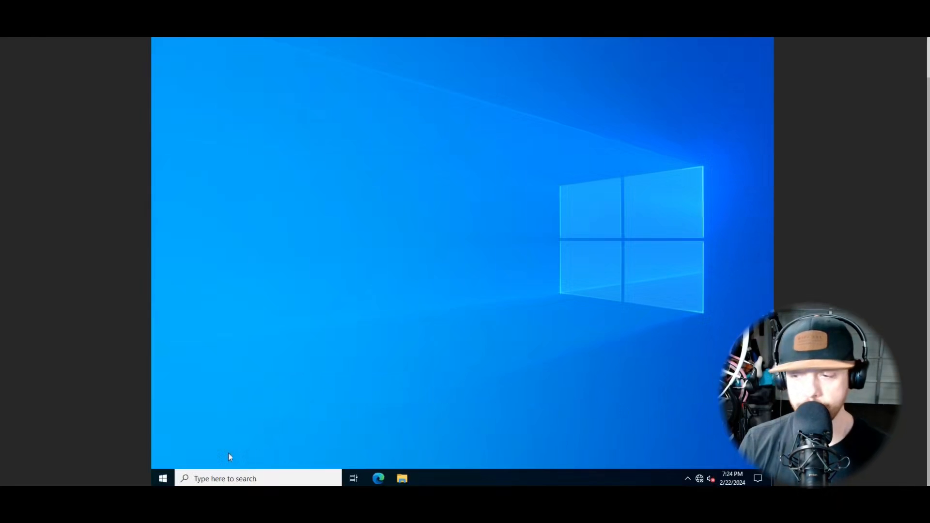
Step: Bring up the shut down and restart choices for the test server
click(163, 479)
click(164, 458)
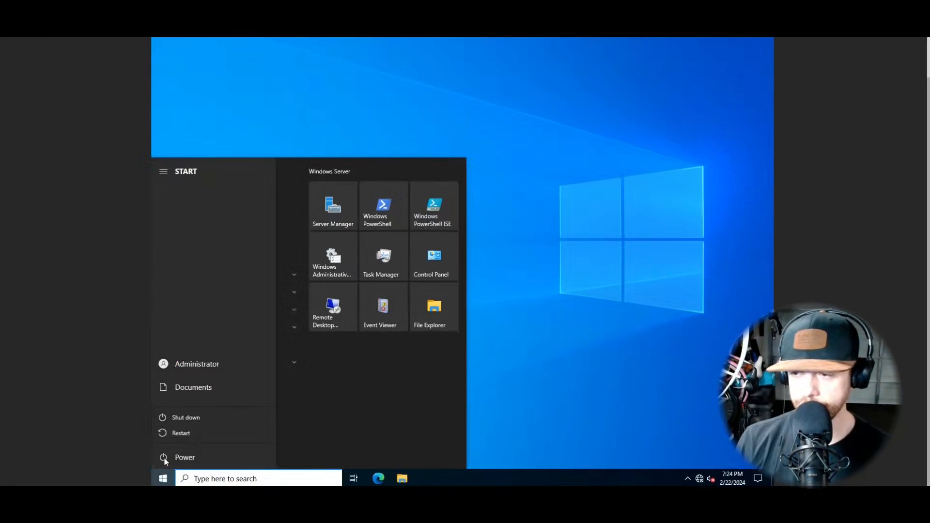